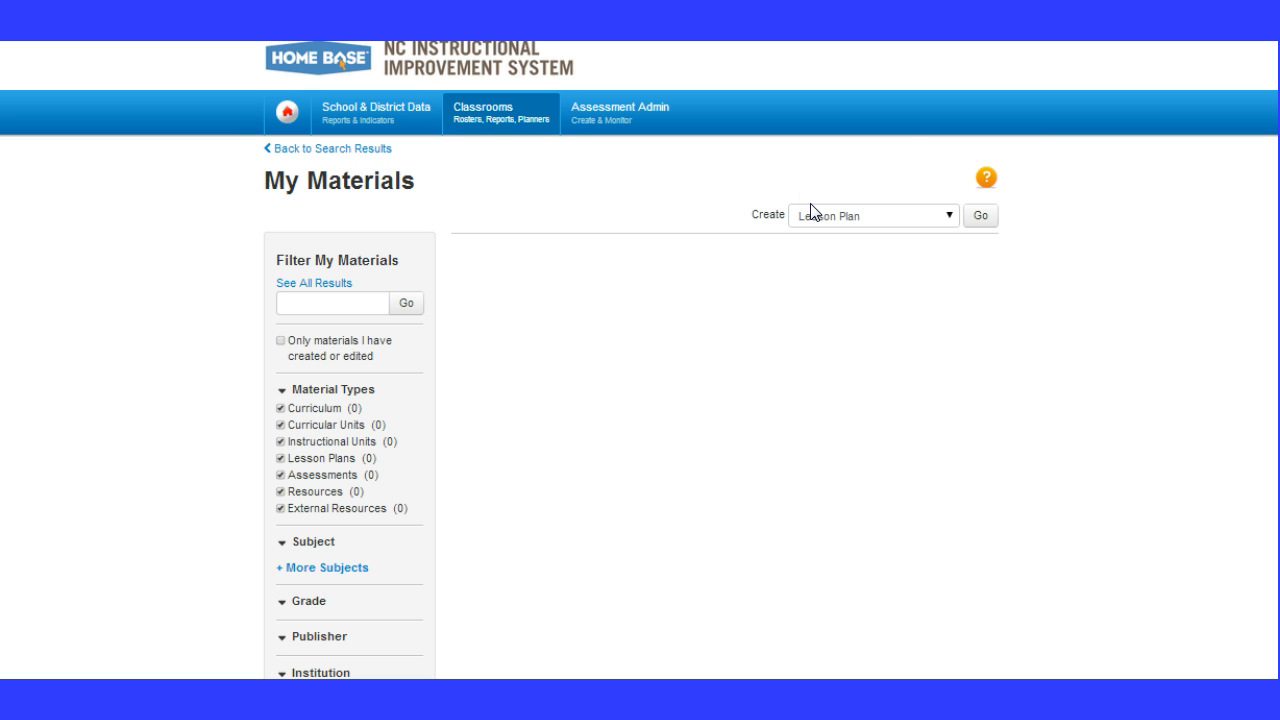
Start creating a new material of type Resource from My Materials
{"action": "left_click", "coordinate": [947, 217]}
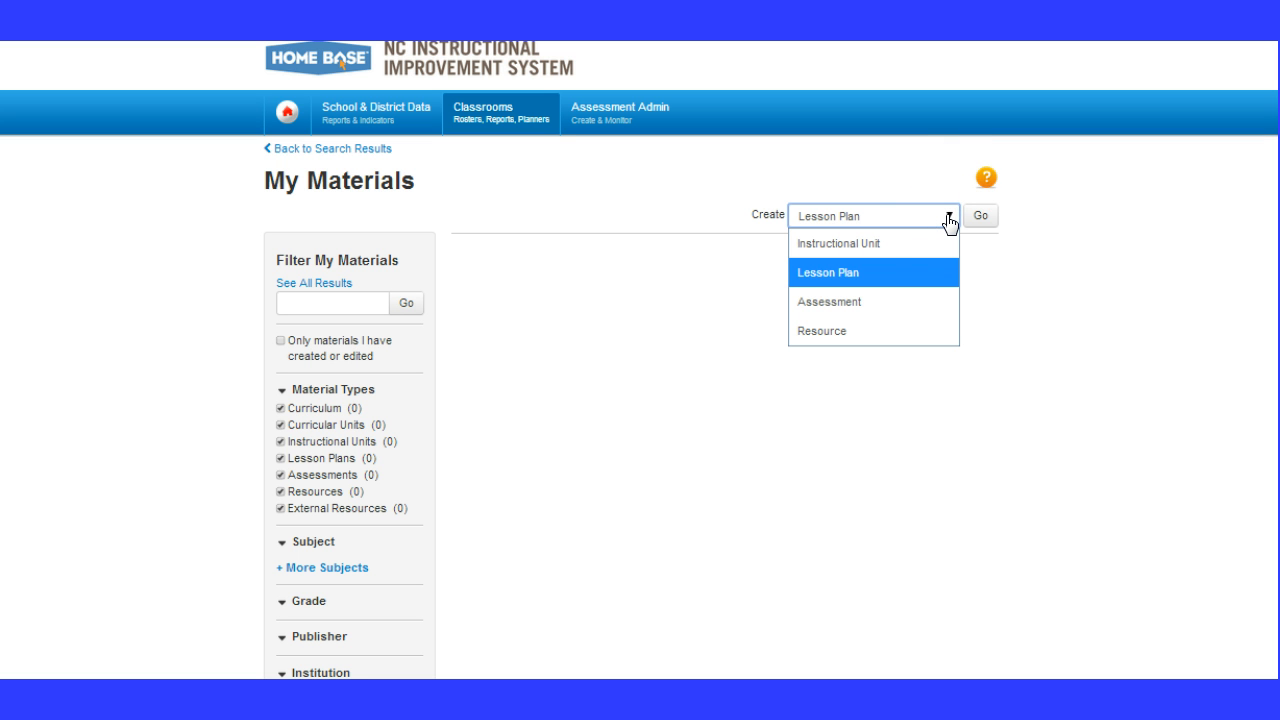
{"action": "left_click", "coordinate": [851, 329]}
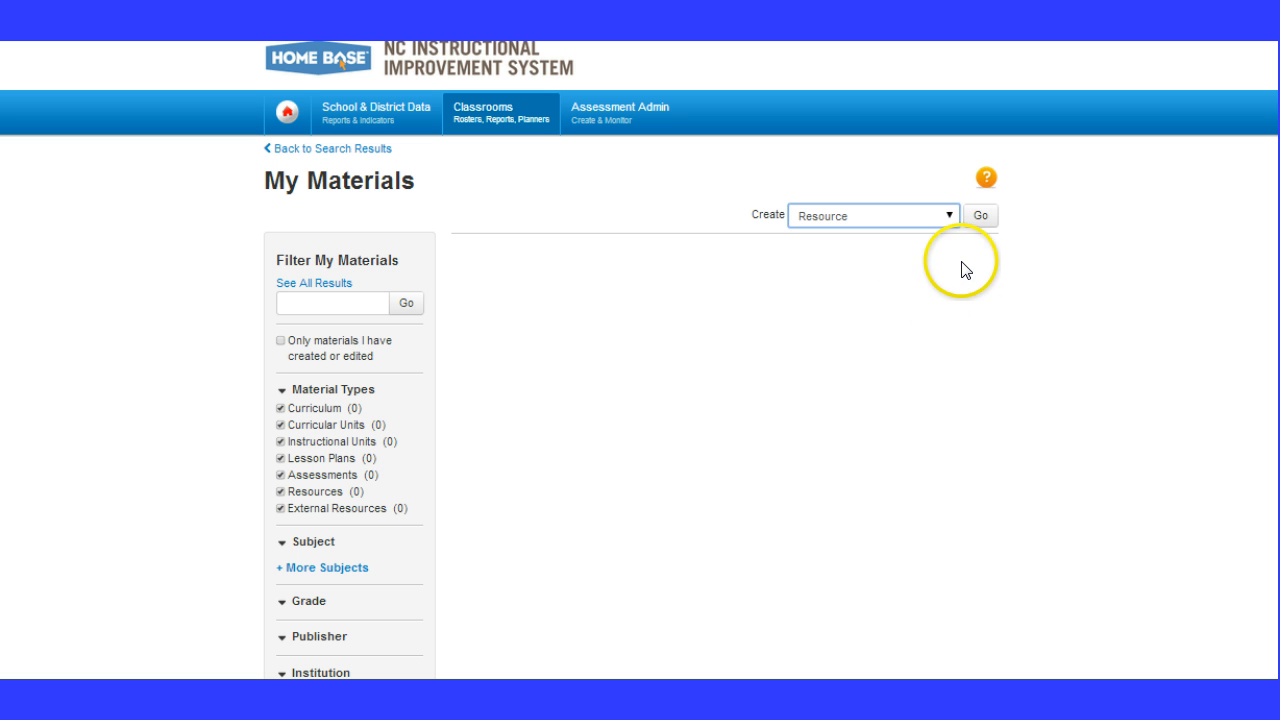
{"action": "left_click", "coordinate": [978, 220]}
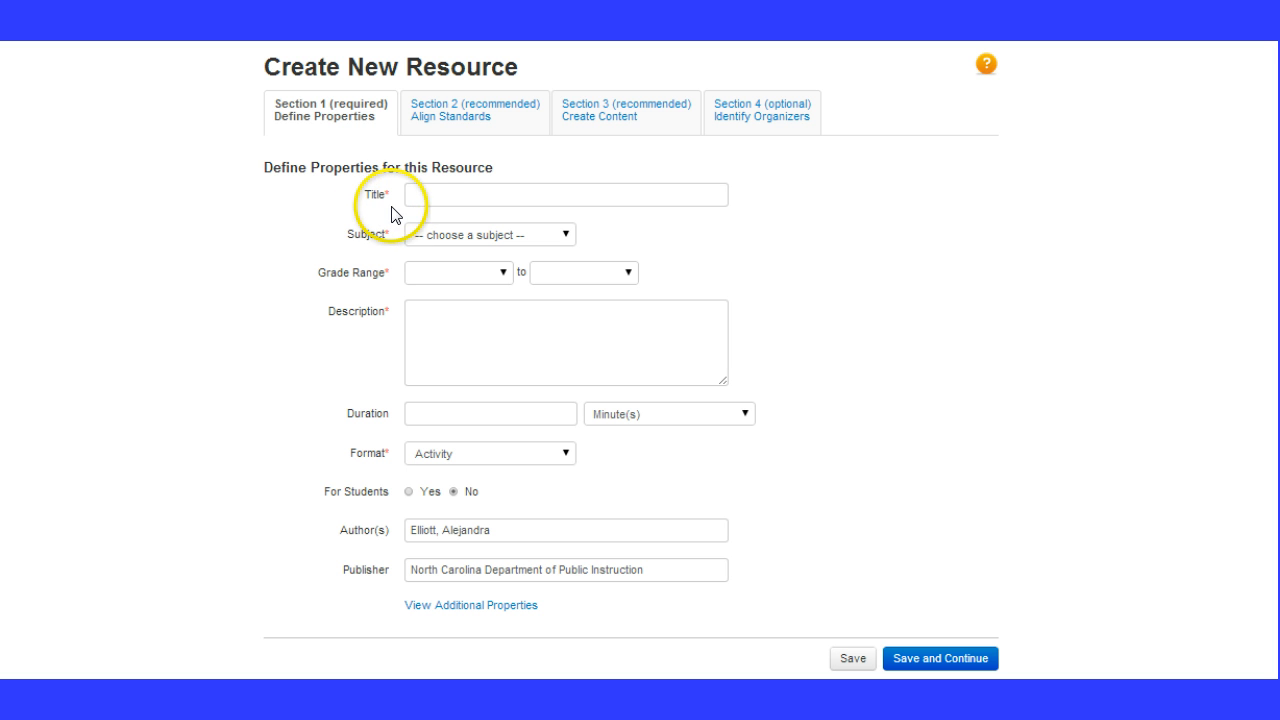
Enter "Los deportes" as the resource's title
{"action": "left_click", "coordinate": [420, 195]}
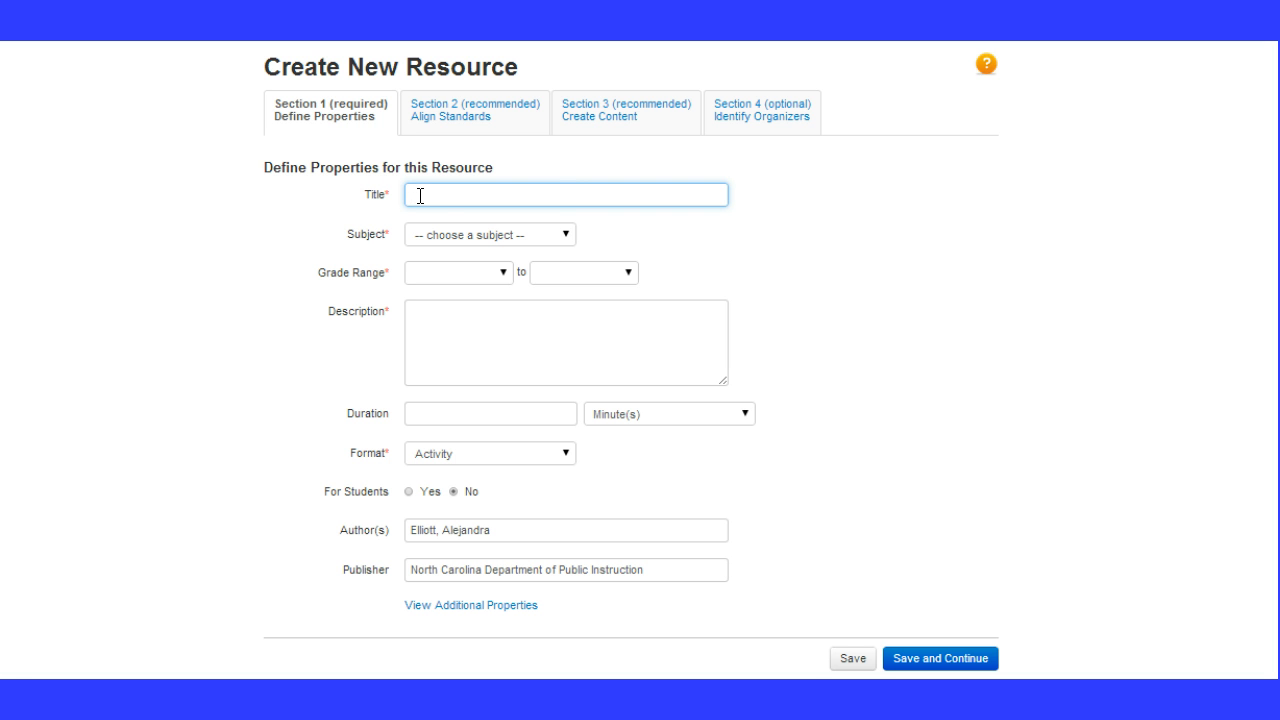
{"action": "type", "text": "Los deportes"}
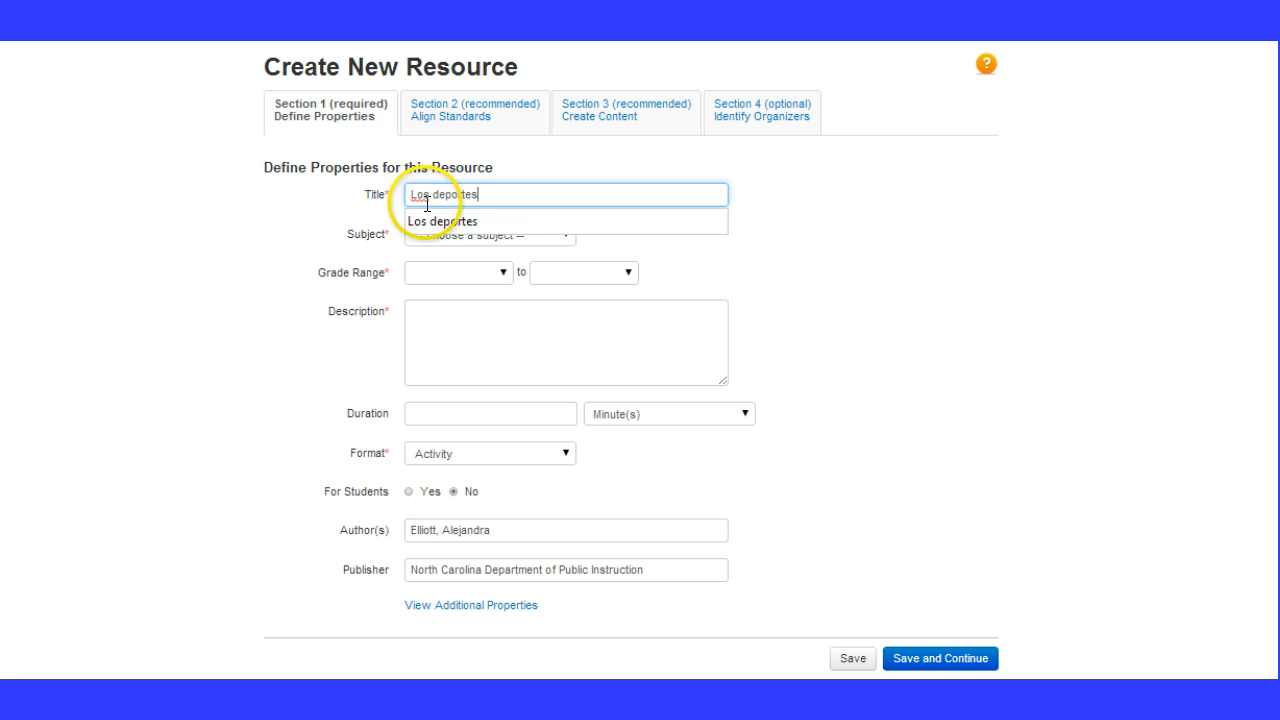
{"action": "left_click", "coordinate": [433, 219]}
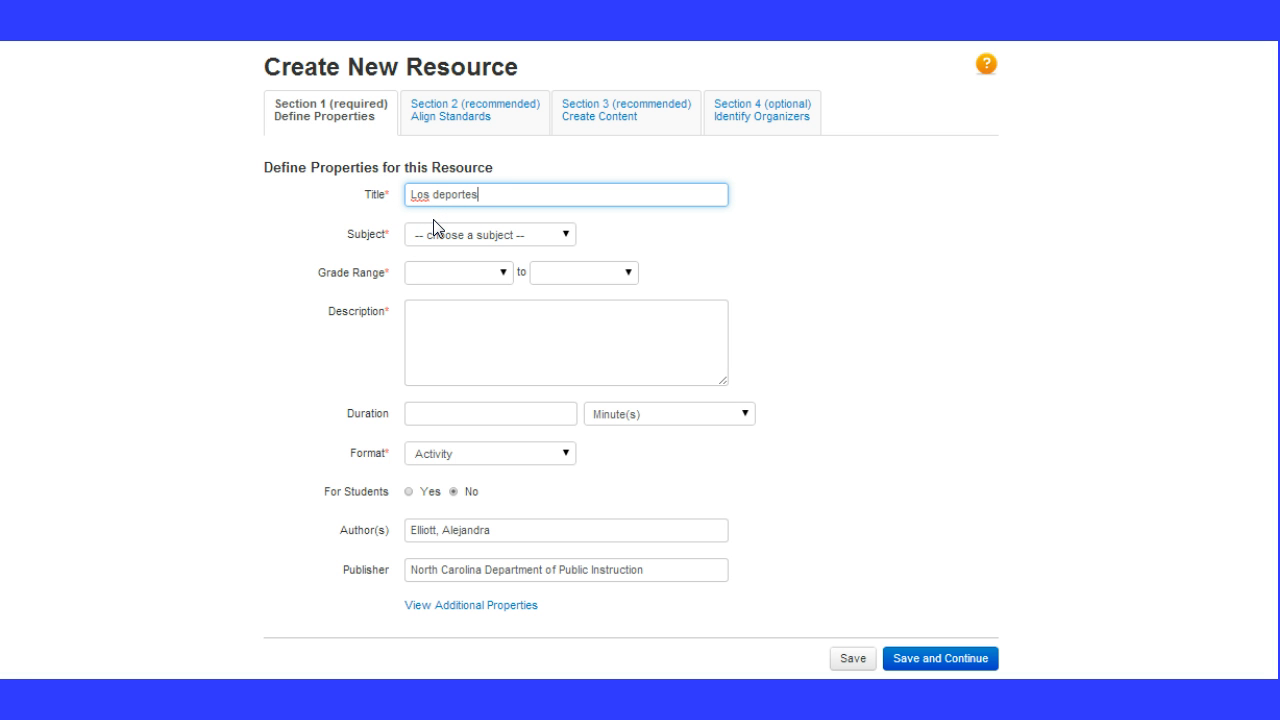
Set the resource's subject to World Languages and its grade range to 06 to 06
{"action": "left_click", "coordinate": [561, 238]}
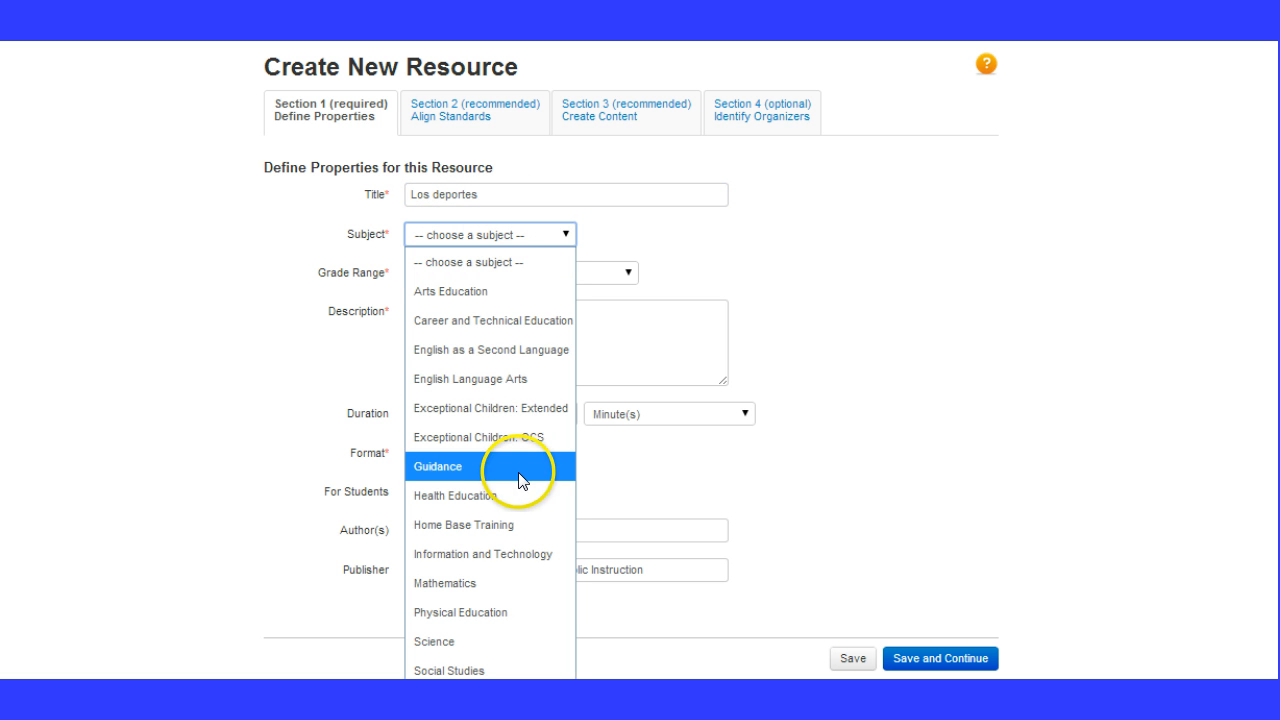
{"action": "left_click", "coordinate": [511, 238]}
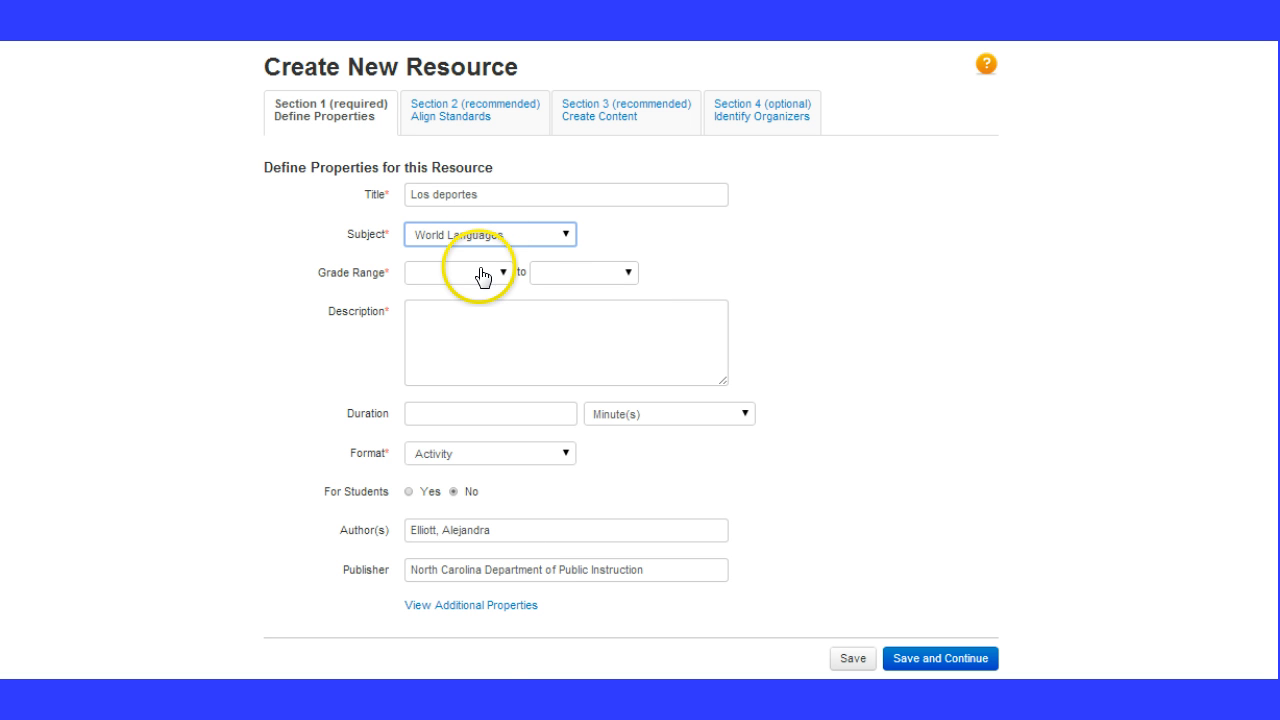
{"action": "left_click", "coordinate": [479, 277]}
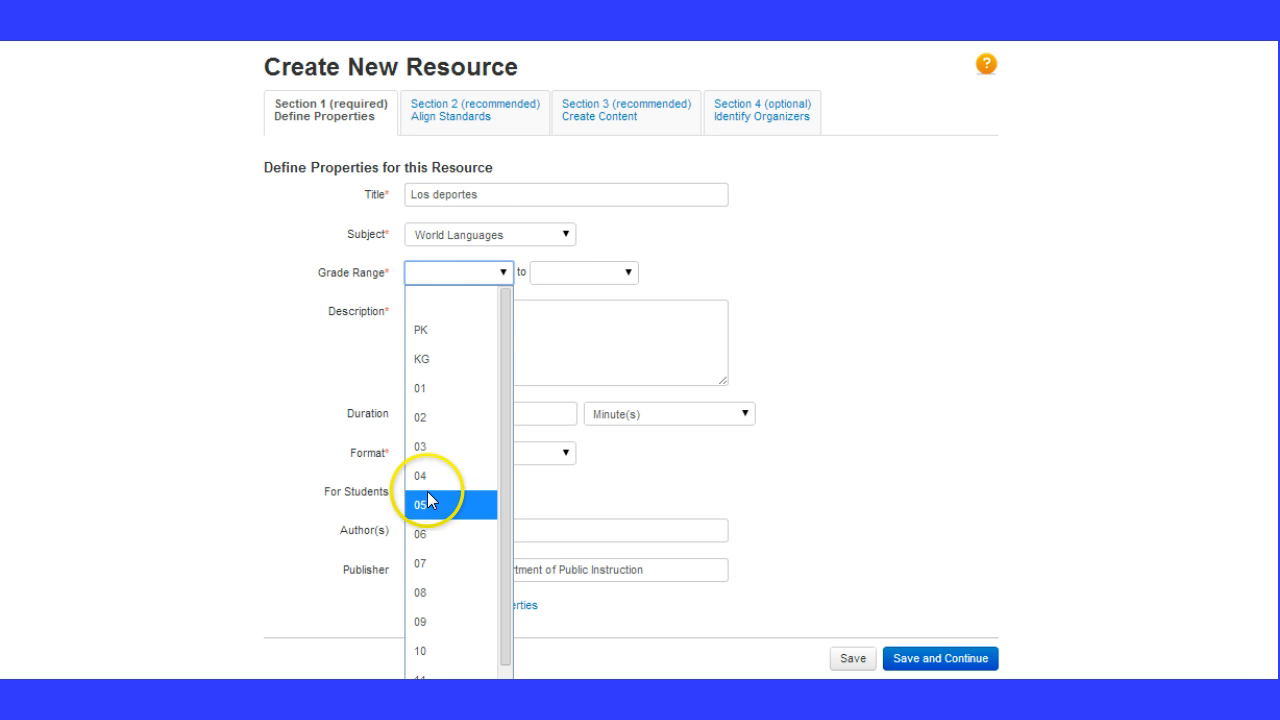
{"action": "left_click", "coordinate": [426, 531]}
Begin the description with the sentence "This Power Point if for Unit 4 in 6th grade Spanish."
{"action": "left_click", "coordinate": [492, 329]}
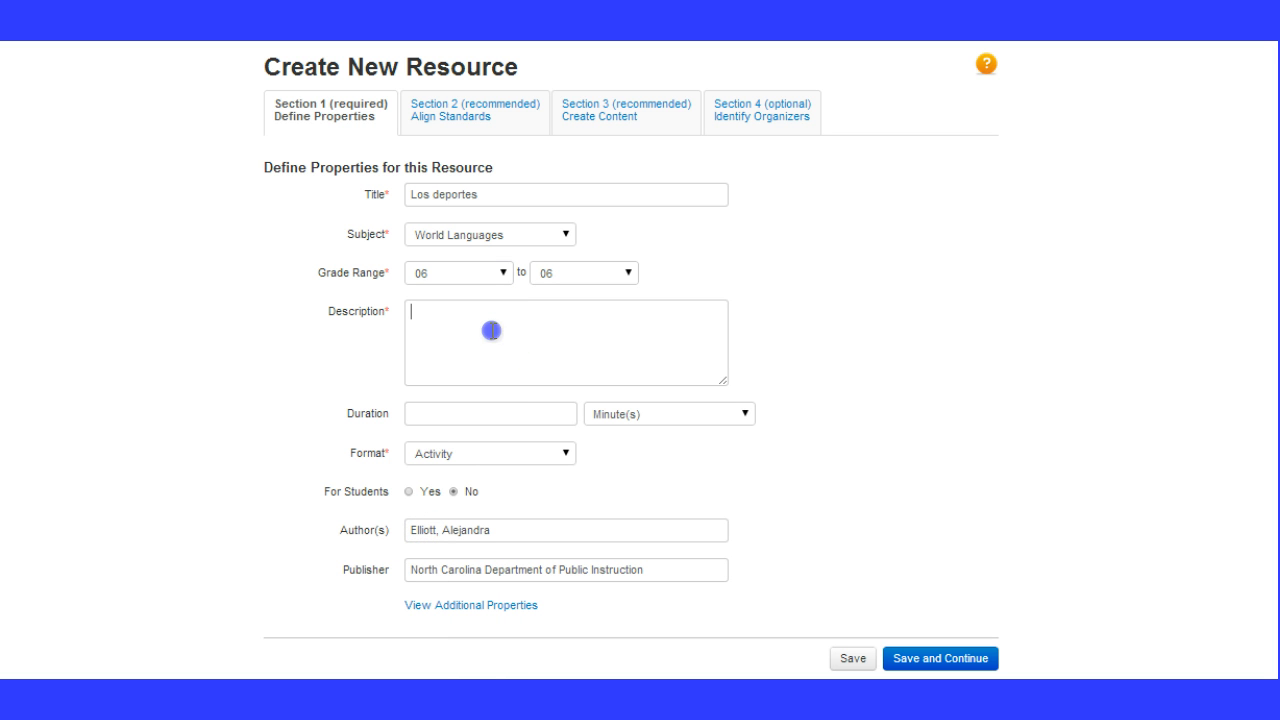
{"action": "type", "text": "This "}
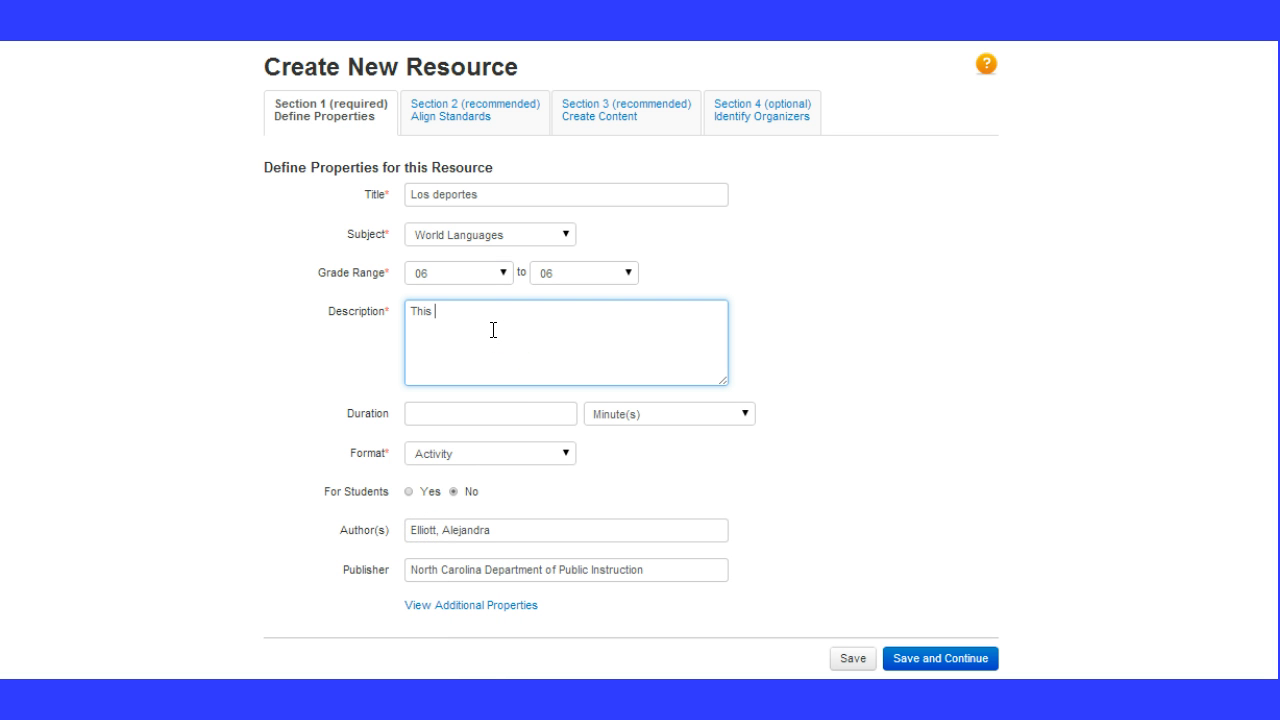
{"action": "type", "text": "Power Poin"}
{"action": "type", "text": "t if for "}
{"action": "type", "text": "Unit 4 "}
{"action": "type", "text": "in 6th grd"}
{"action": "type", "text": "de S"}
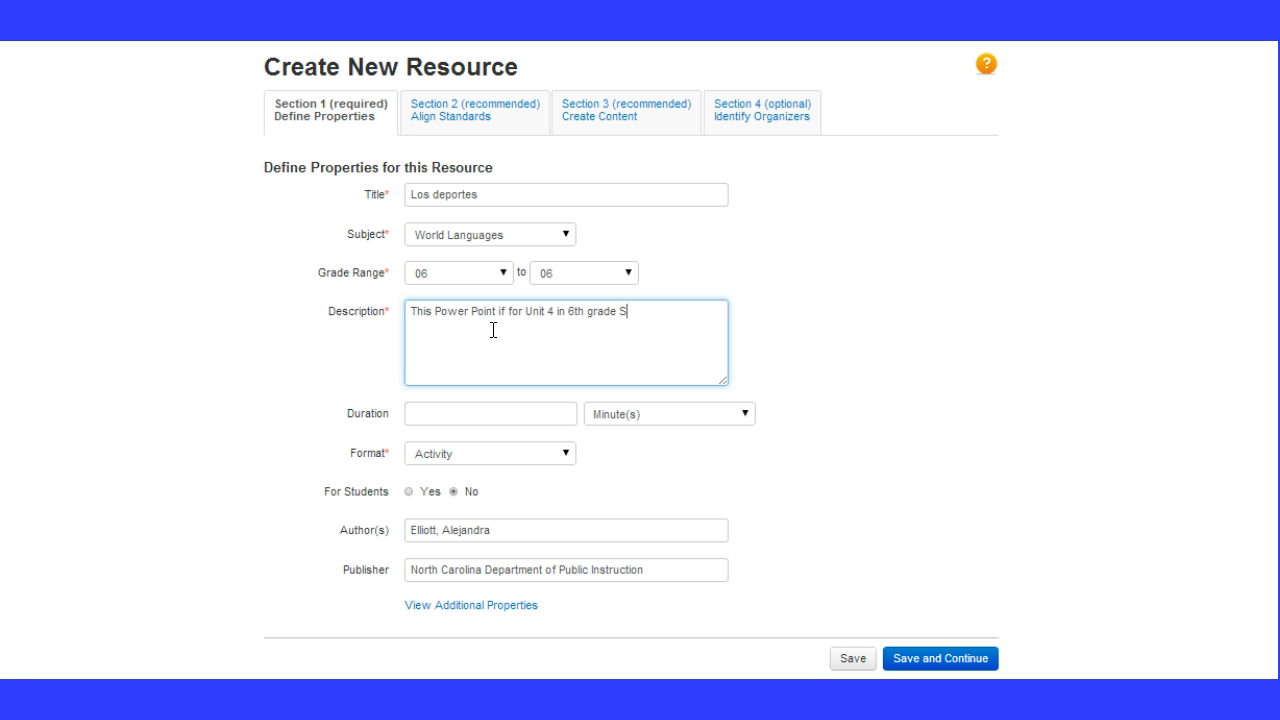
{"action": "type", "text": "panish. It includes visuals of famous "}
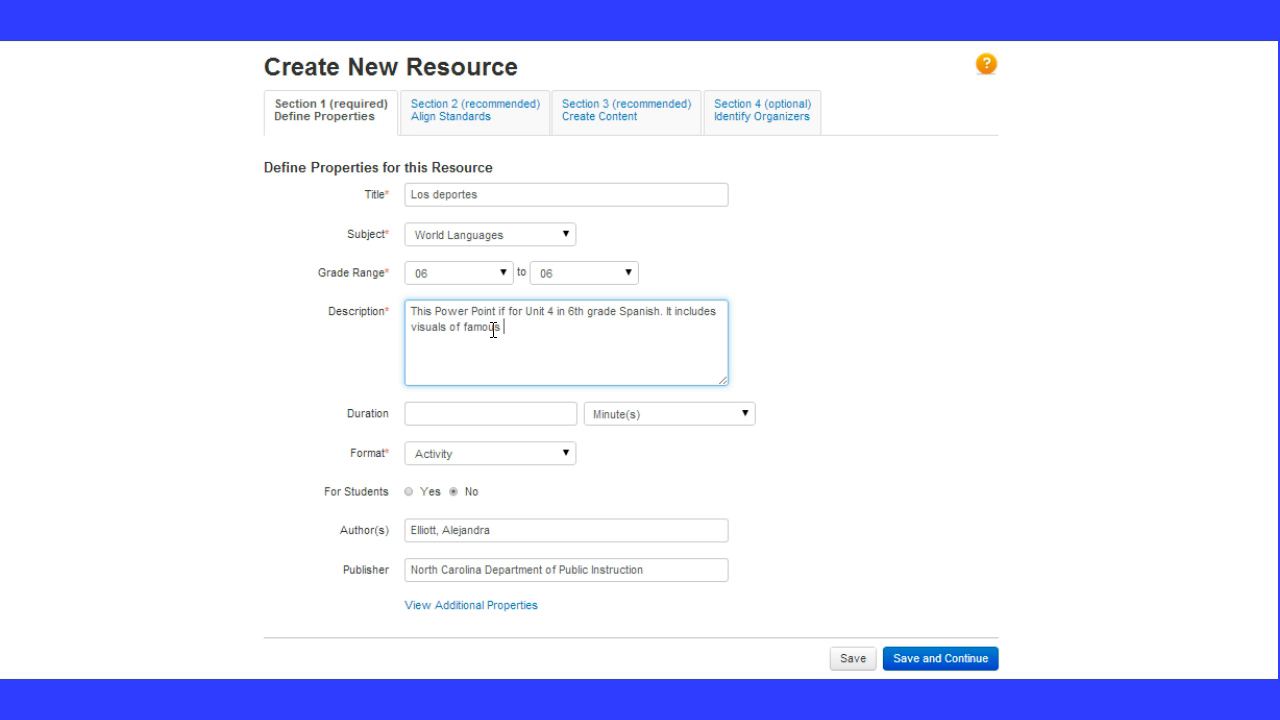
{"action": "type", "text": "people from around the world, esp"}
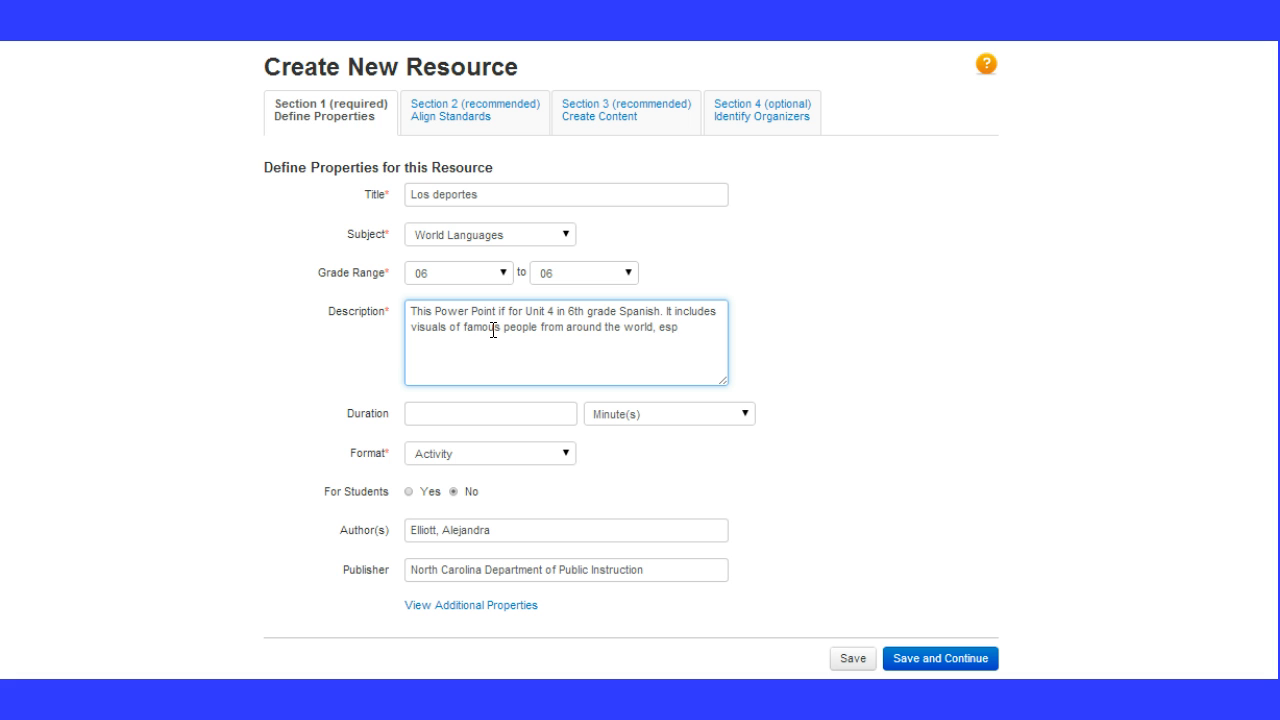
{"action": "type", "text": "ecially from"}
{"action": "type", "text": " Spanish-speak"}
{"action": "type", "text": "ing count"}
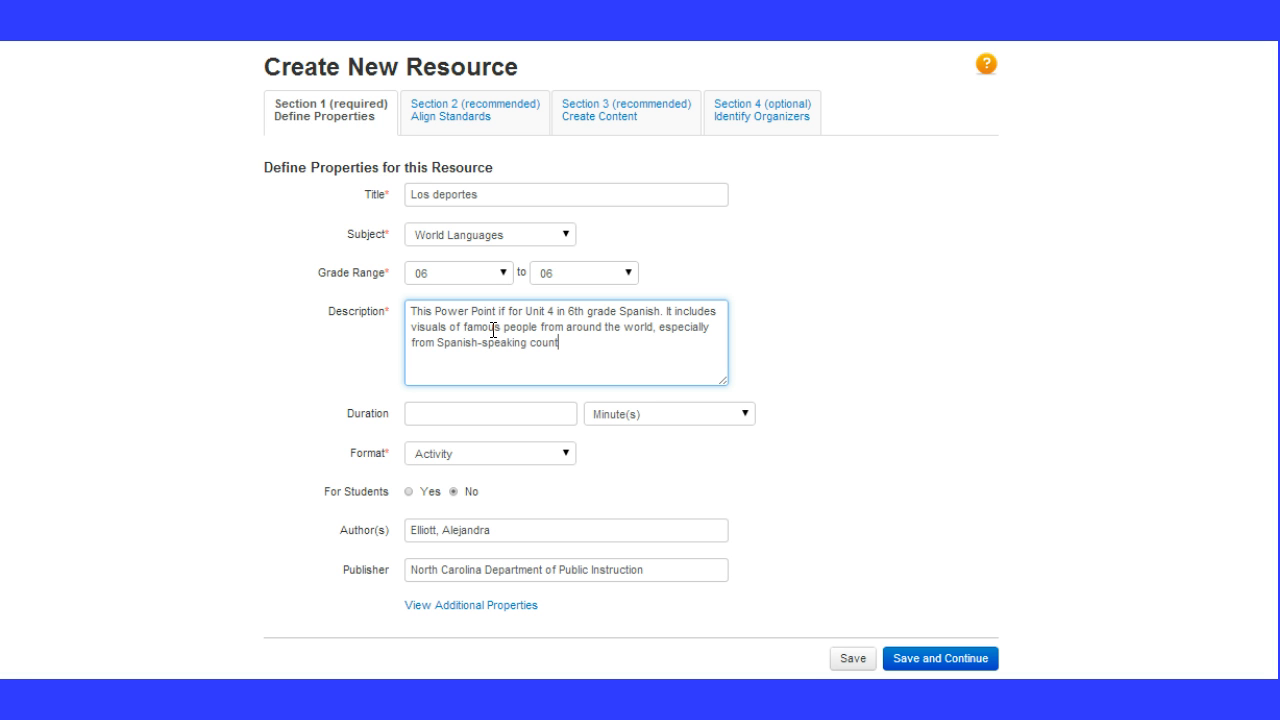
{"action": "type", "text": "ries."}
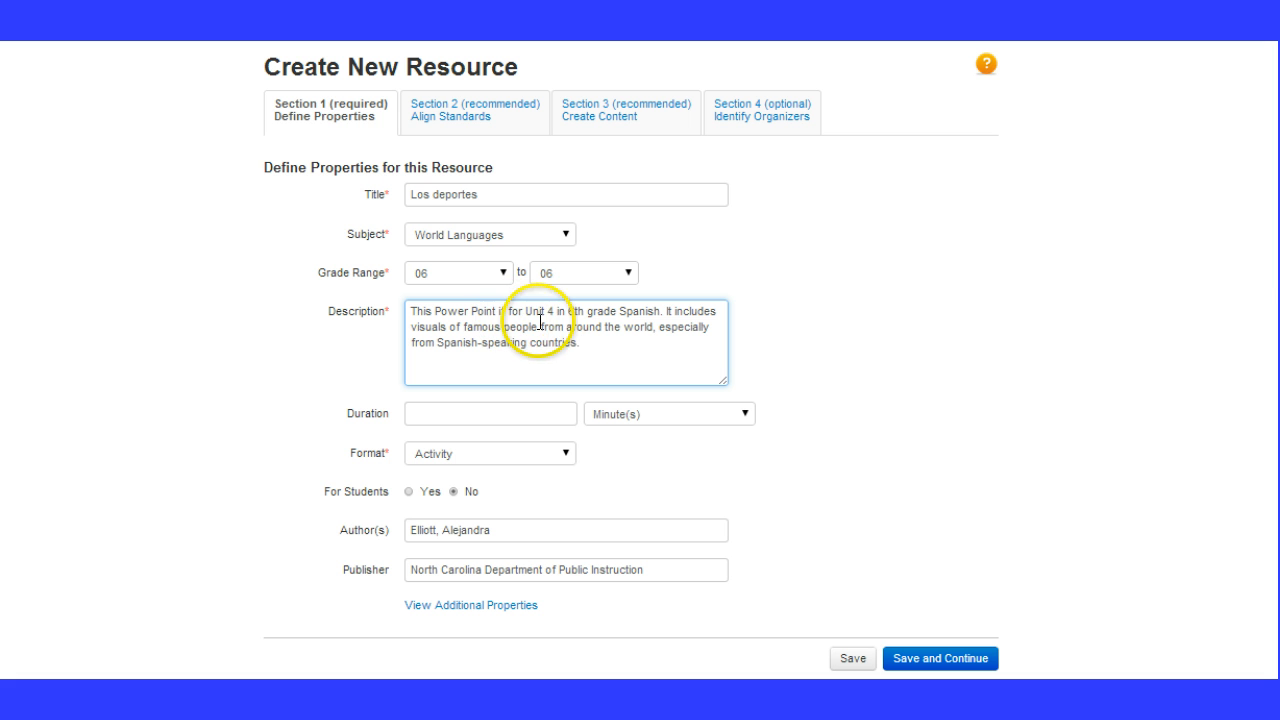
Insert "and the balls for their sports" after "famous people" in the description
{"action": "left_click", "coordinate": [541, 326]}
{"action": "type", "text": "and "}
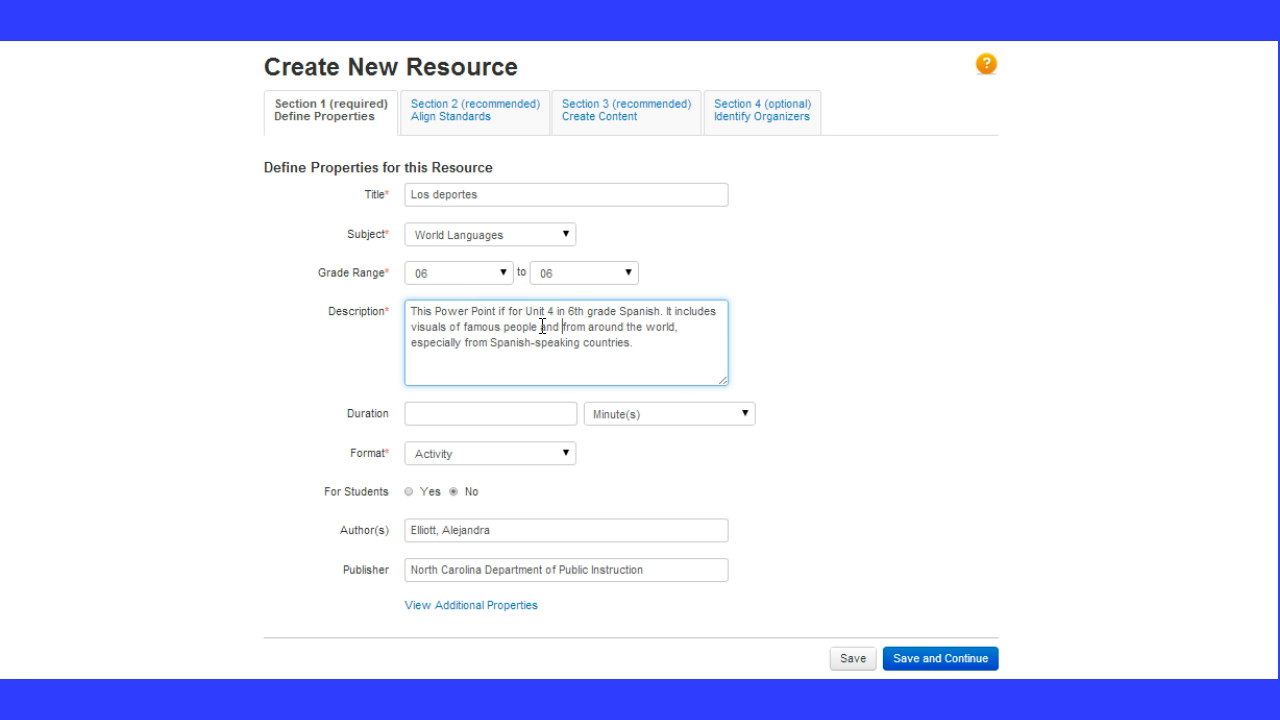
{"action": "type", "text": "the balls fo"}
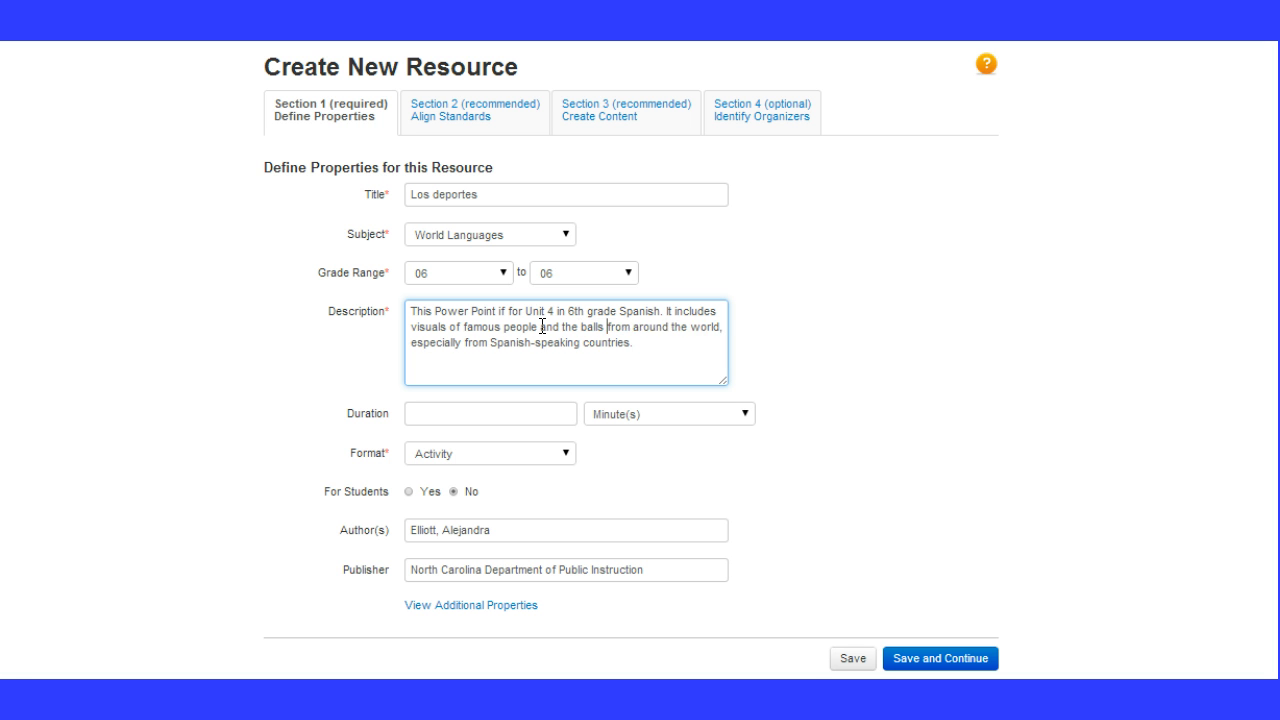
{"action": "type", "text": "r their sports from"}
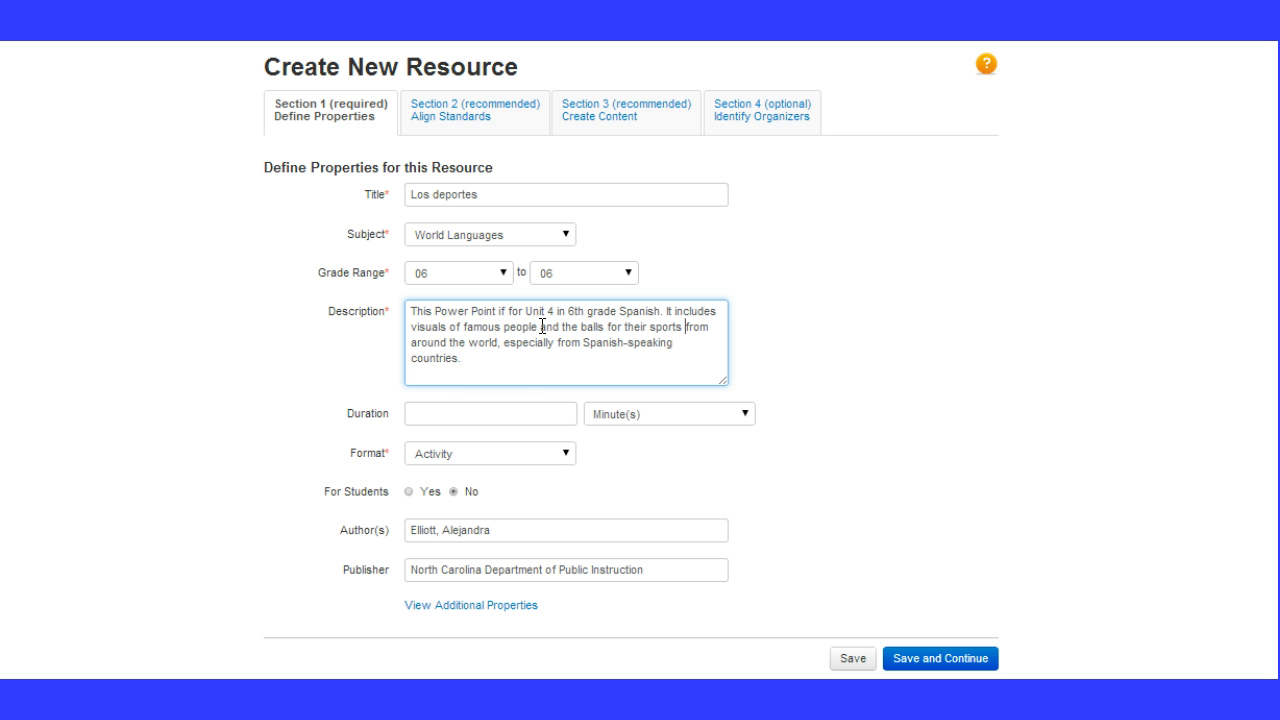
Set the resource's duration to 20 minutes and its format to Presentation
{"action": "left_click", "coordinate": [505, 417]}
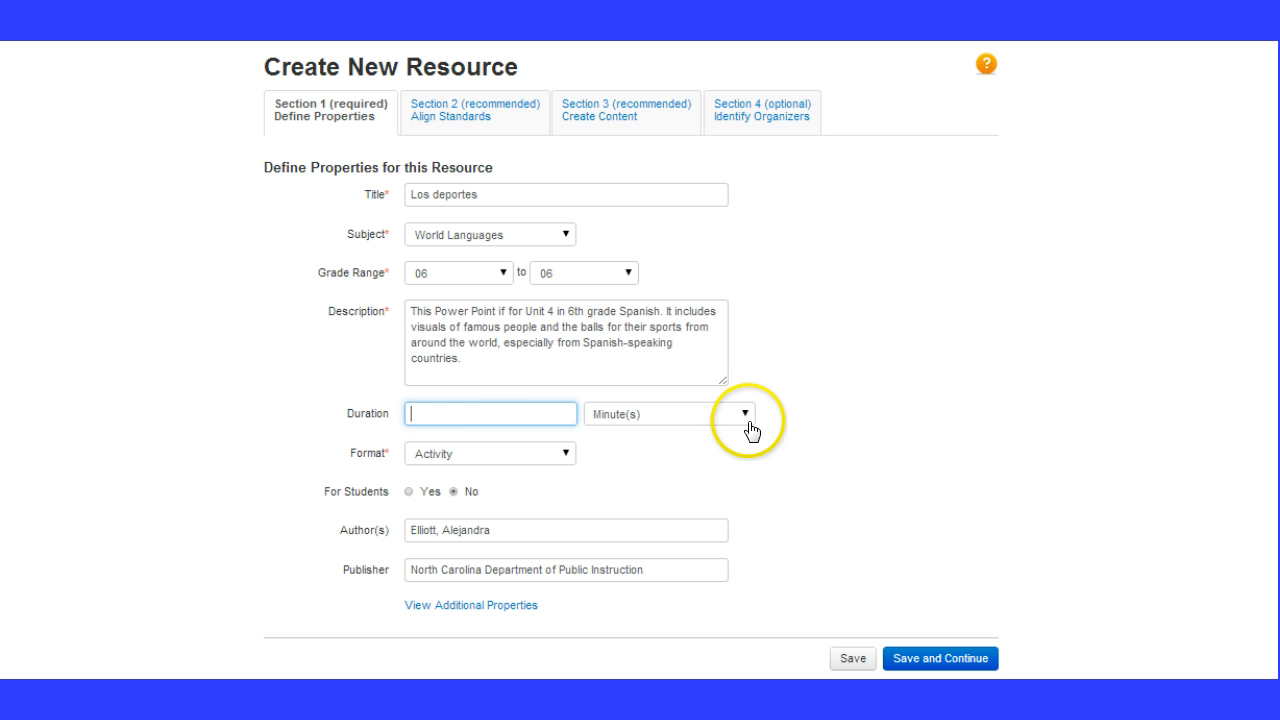
{"action": "left_click", "coordinate": [745, 414]}
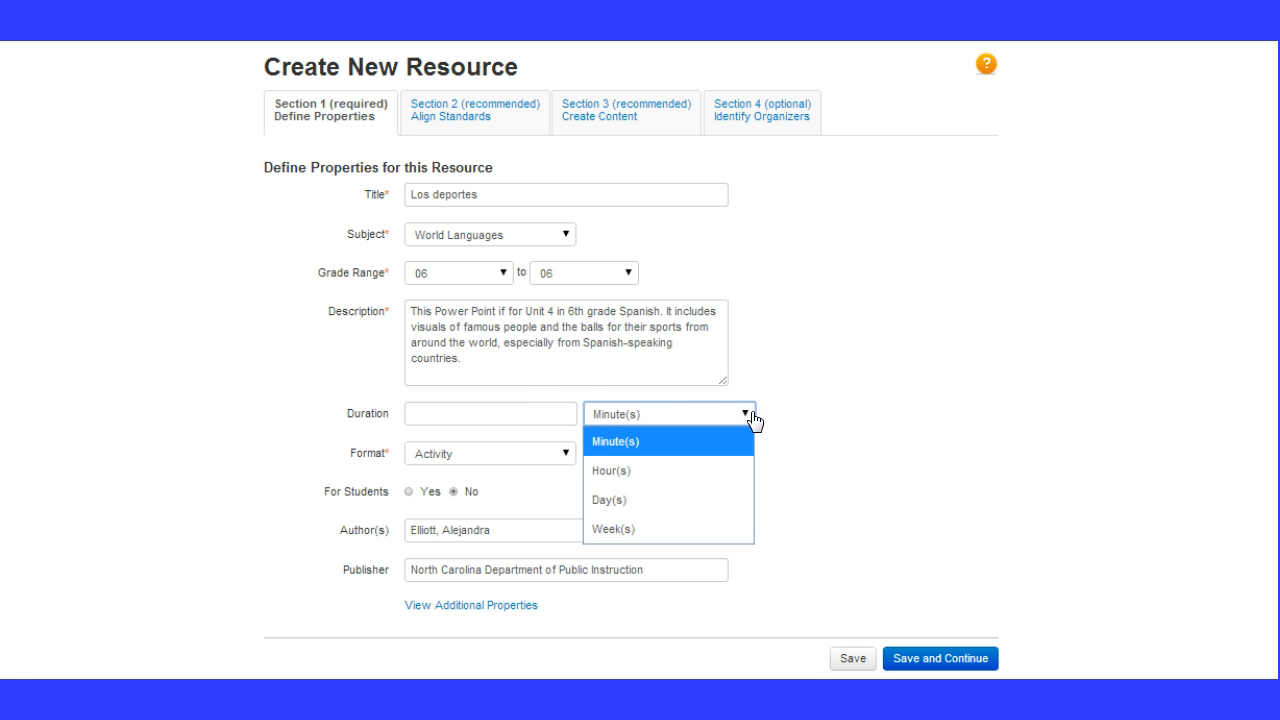
{"action": "left_click", "coordinate": [555, 414]}
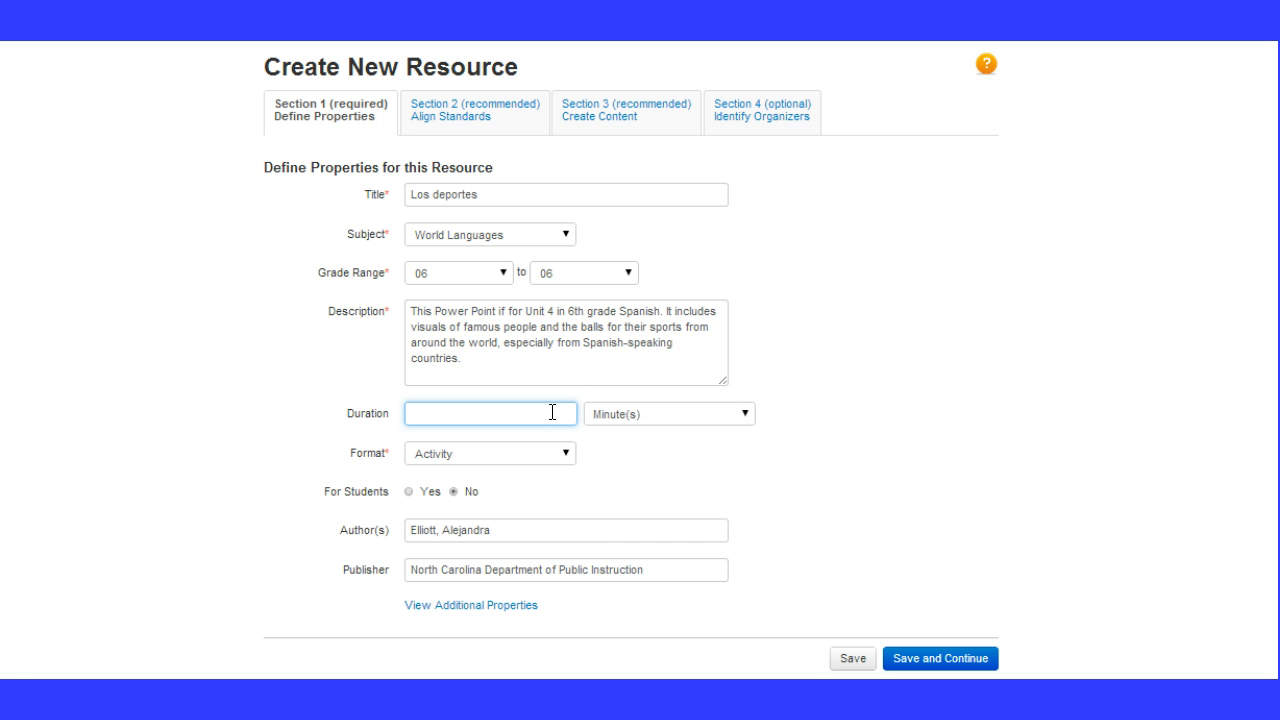
{"action": "type", "text": "20"}
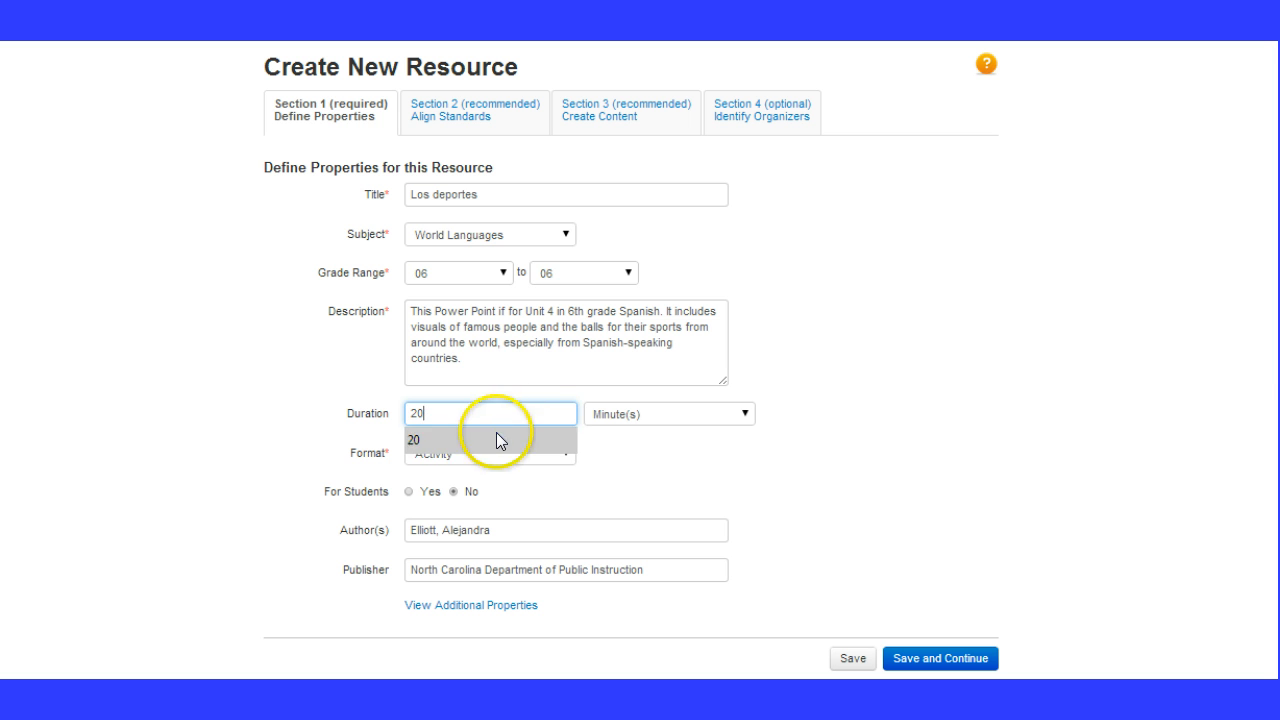
{"action": "left_click", "coordinate": [497, 437]}
{"action": "left_click", "coordinate": [570, 460]}
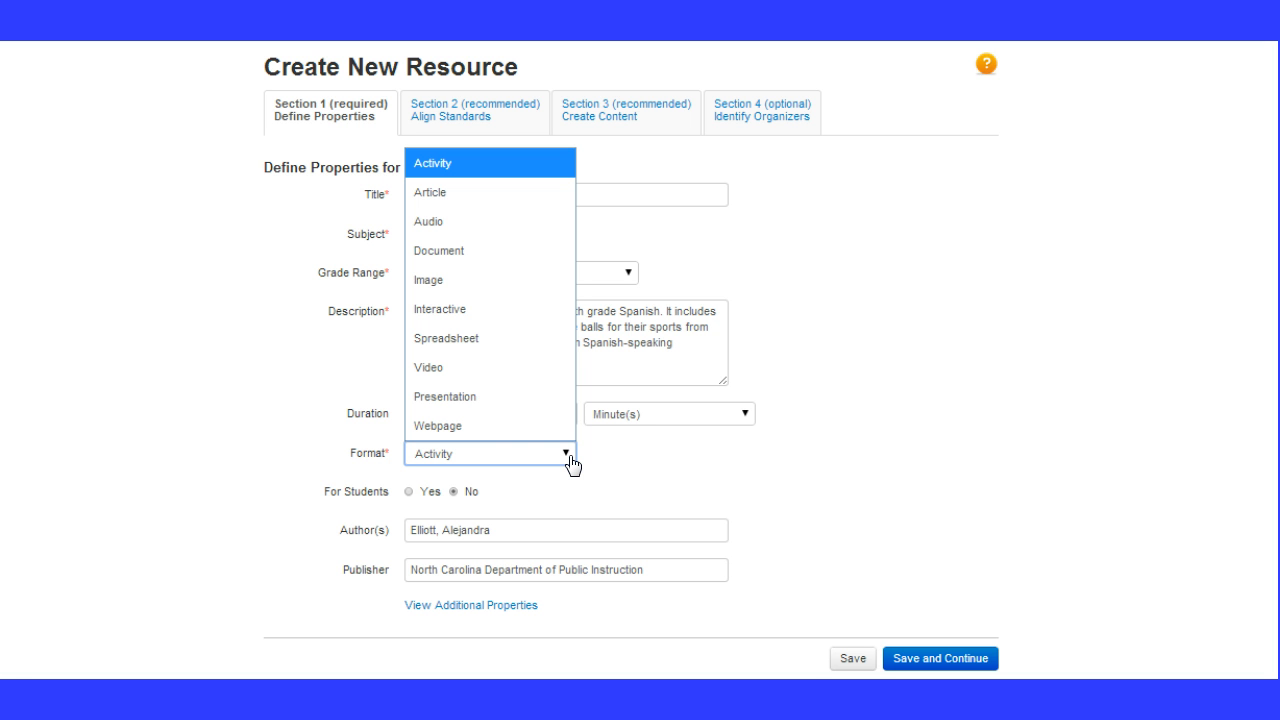
{"action": "left_click", "coordinate": [513, 400]}
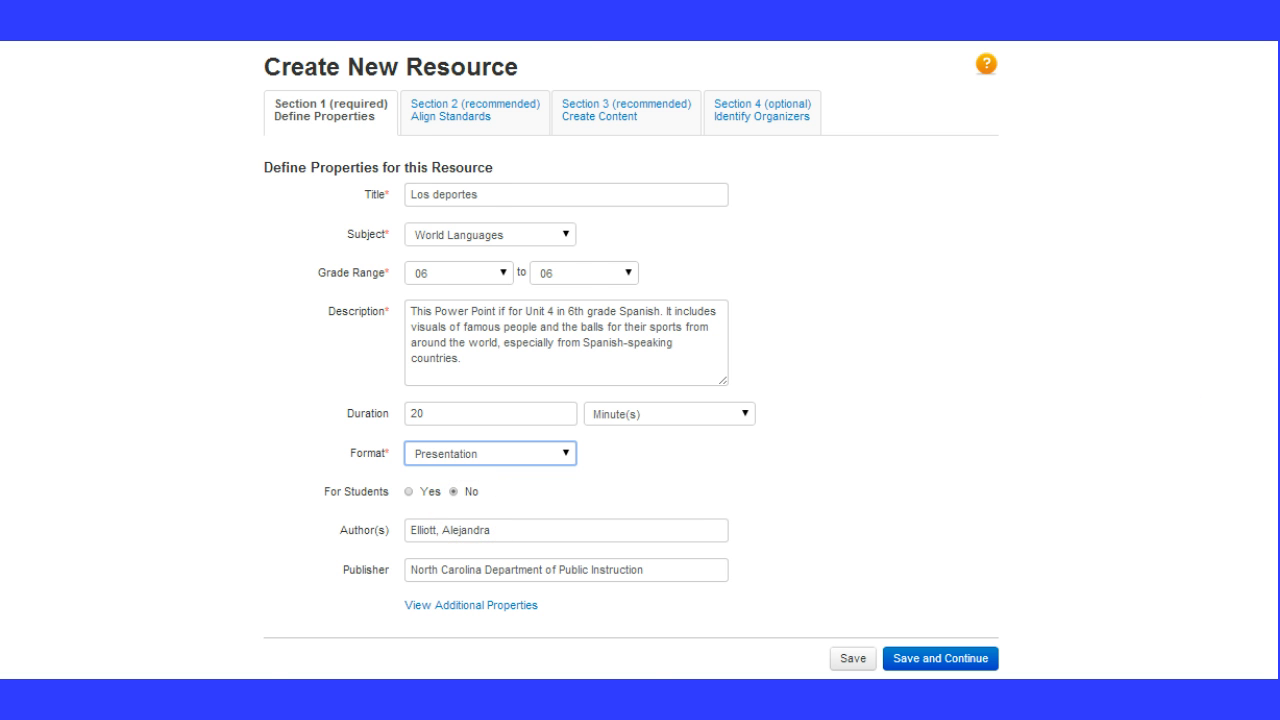
Replace the prefilled author with the full name of the presentation's creator
{"action": "scroll", "coordinate": [640, 360], "scroll_direction": "down", "scroll_amount": 1}
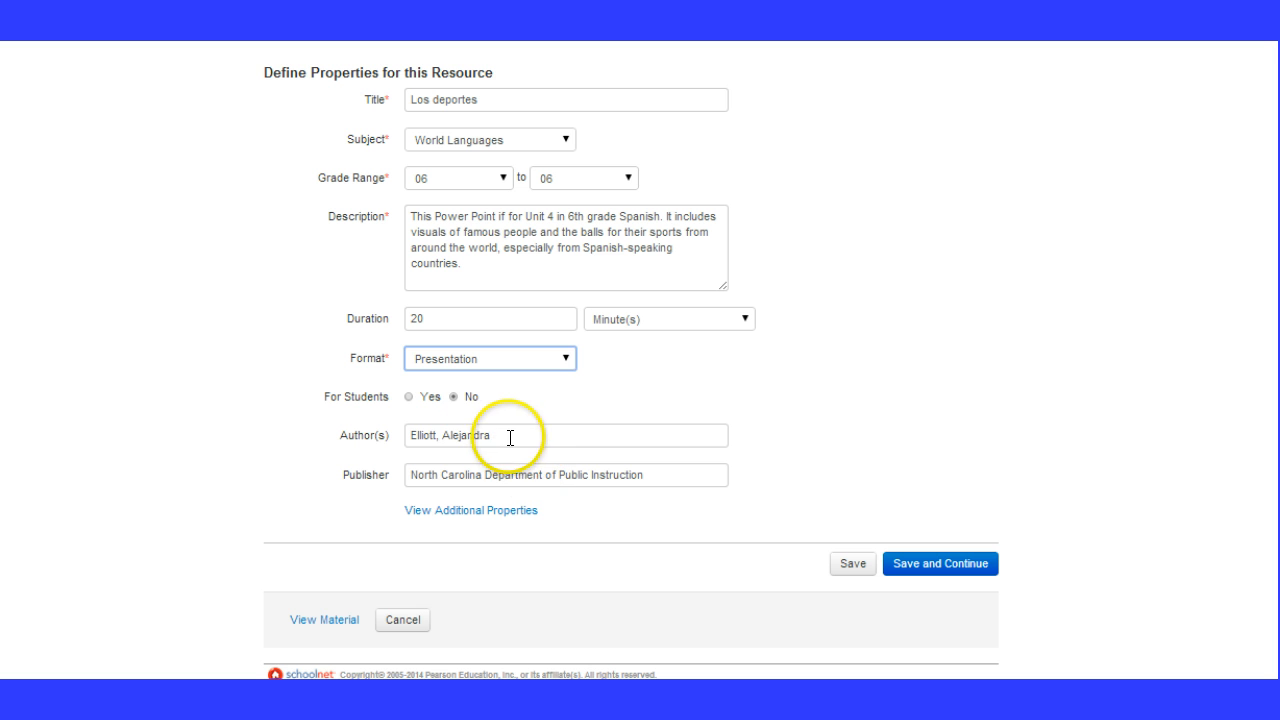
{"action": "left_click_drag", "start_coordinate": [509, 434], "coordinate": [378, 443]}
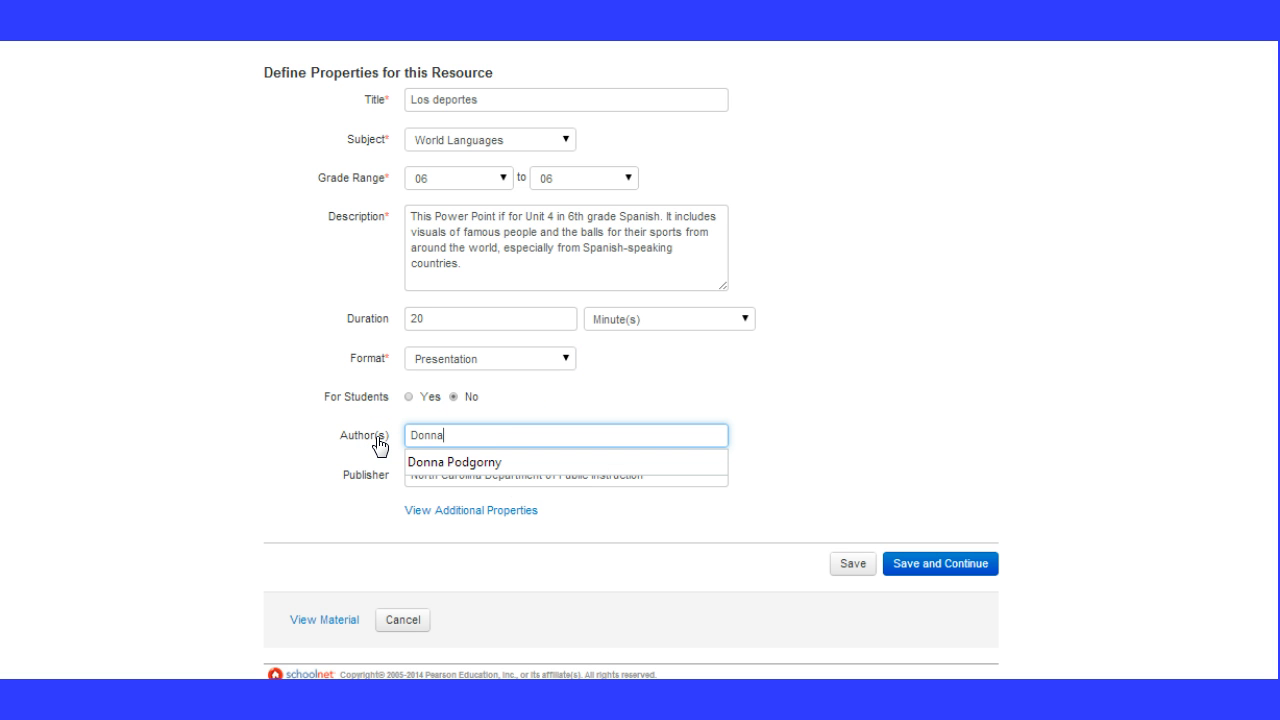
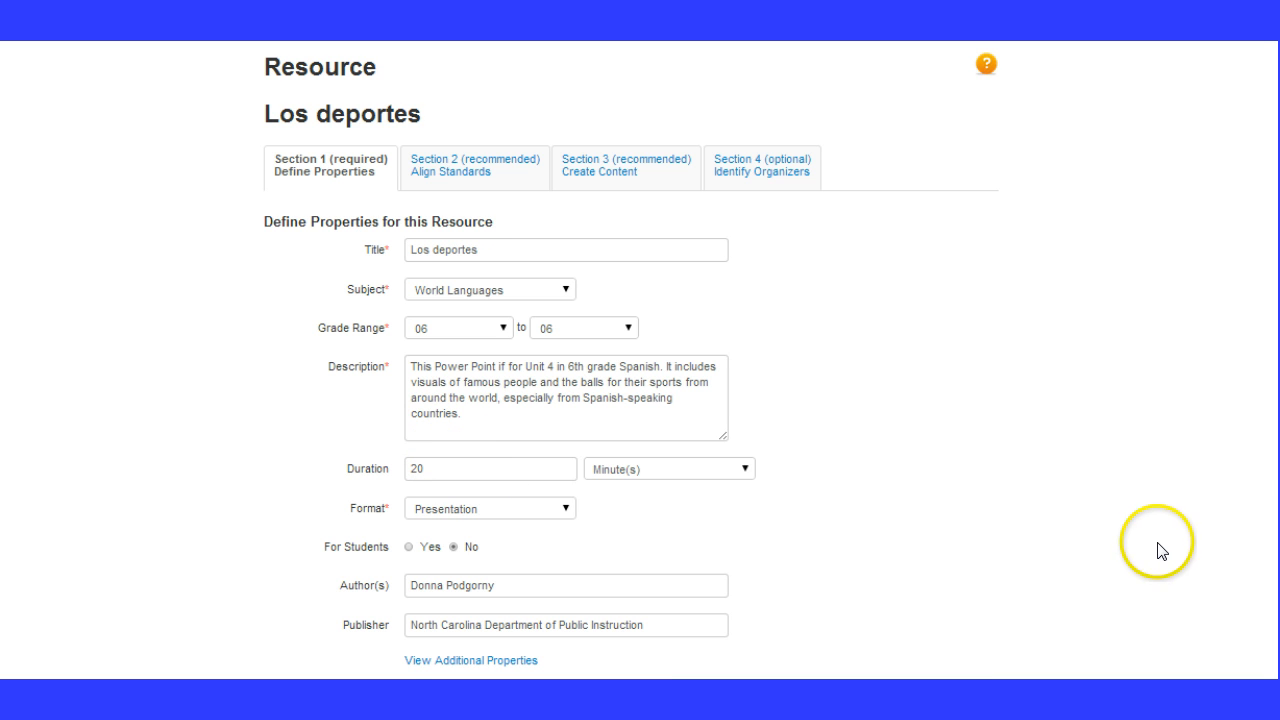
Replace the publisher with the author's full name, then save the properties and continue to the Align Standards section
{"action": "scroll", "coordinate": [1270, 470], "scroll_direction": "down", "scroll_amount": 1}
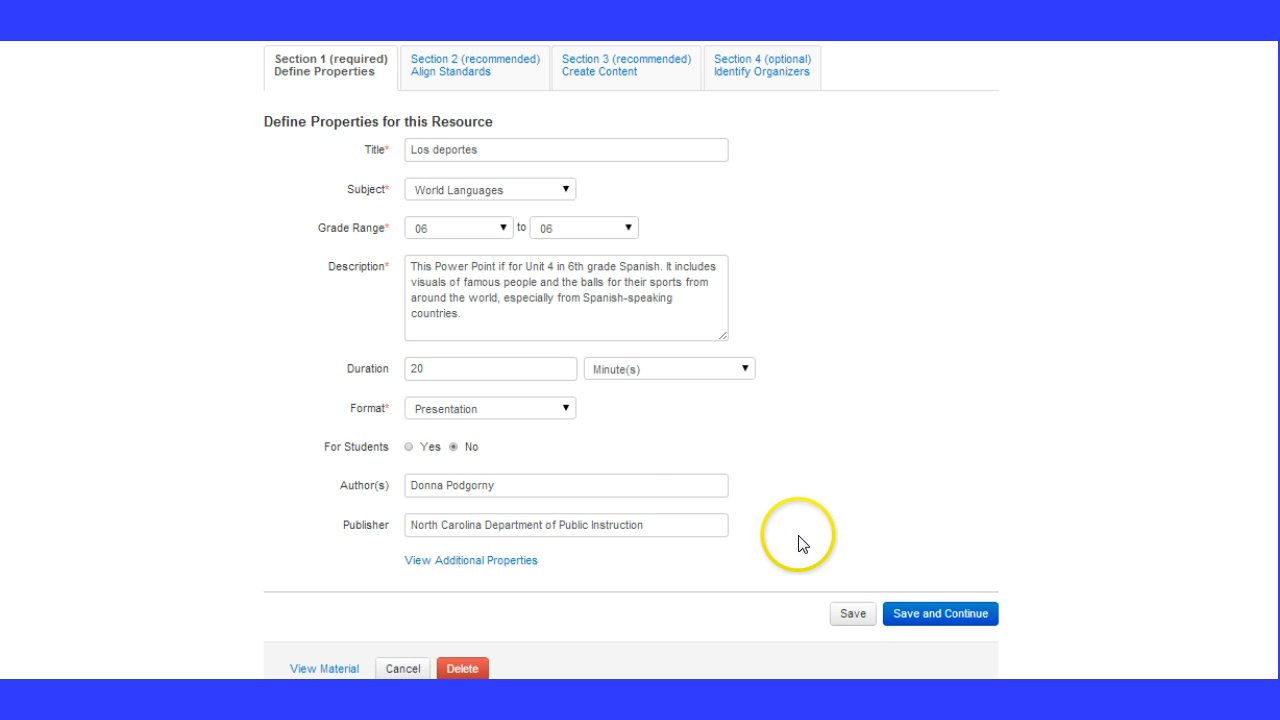
{"action": "left_click_drag", "start_coordinate": [660, 526], "coordinate": [271, 523]}
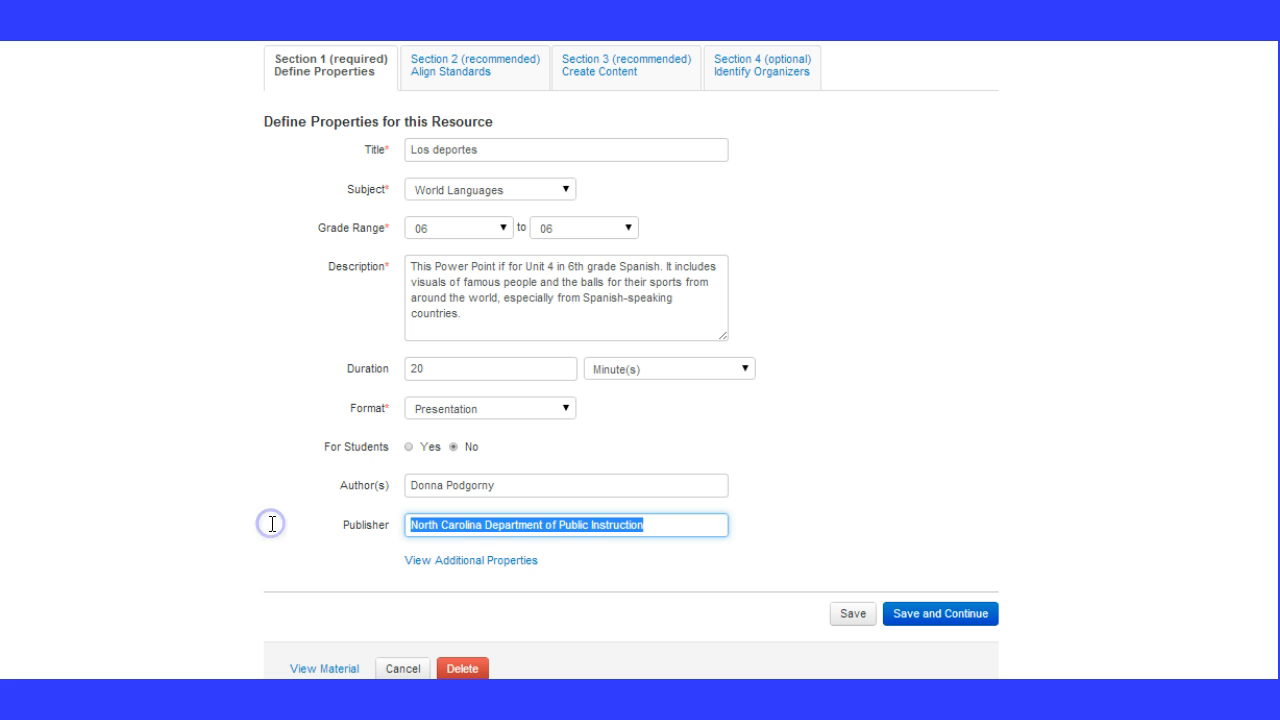
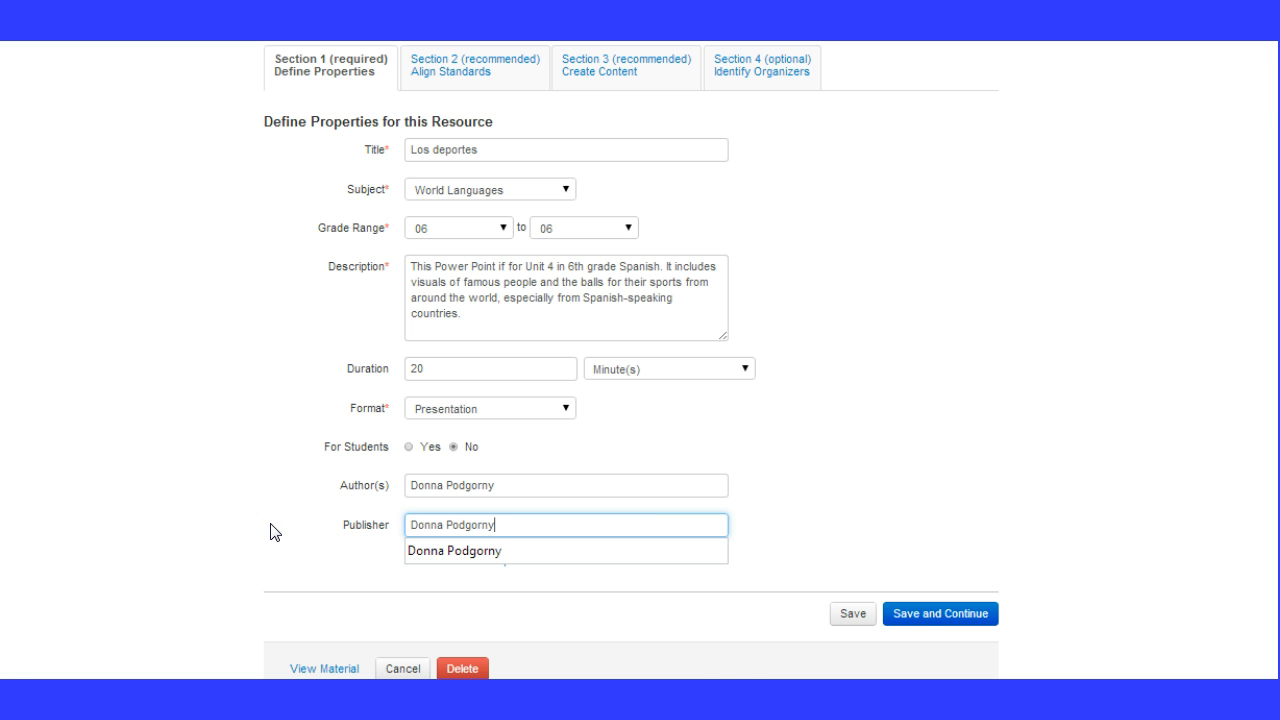
{"action": "left_click", "coordinate": [940, 616]}
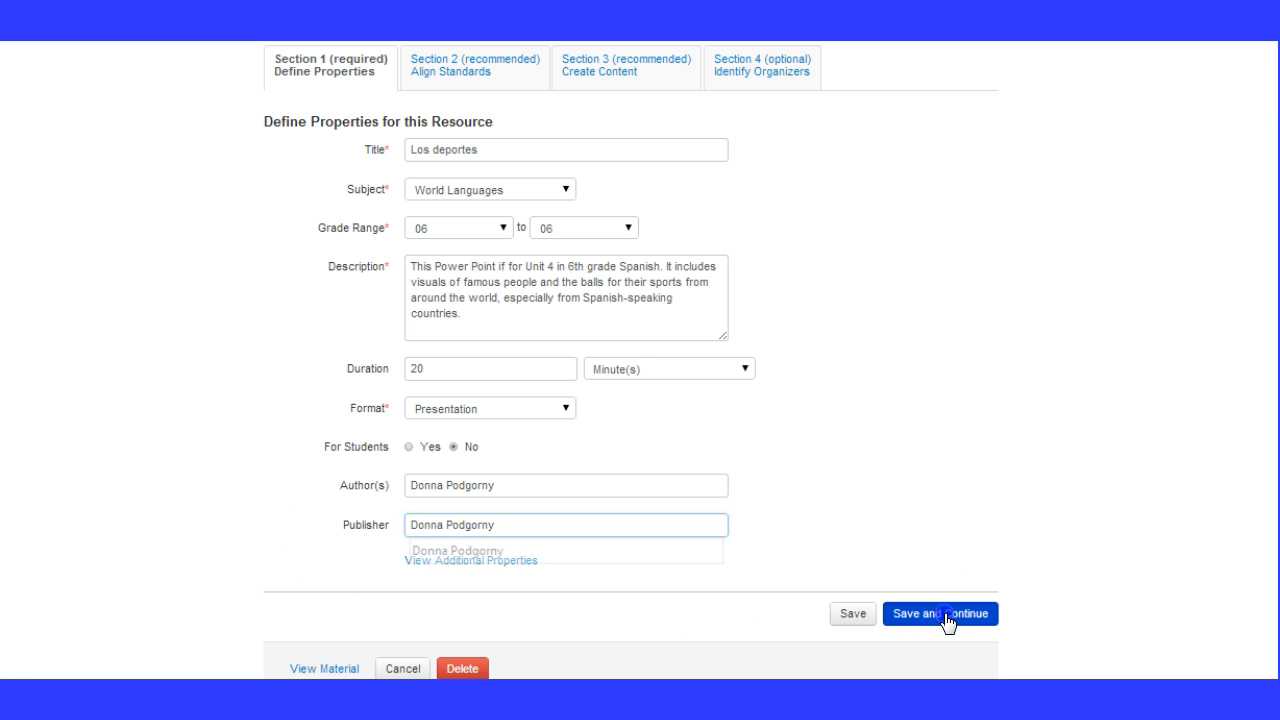
{"action": "left_click", "coordinate": [947, 620]}
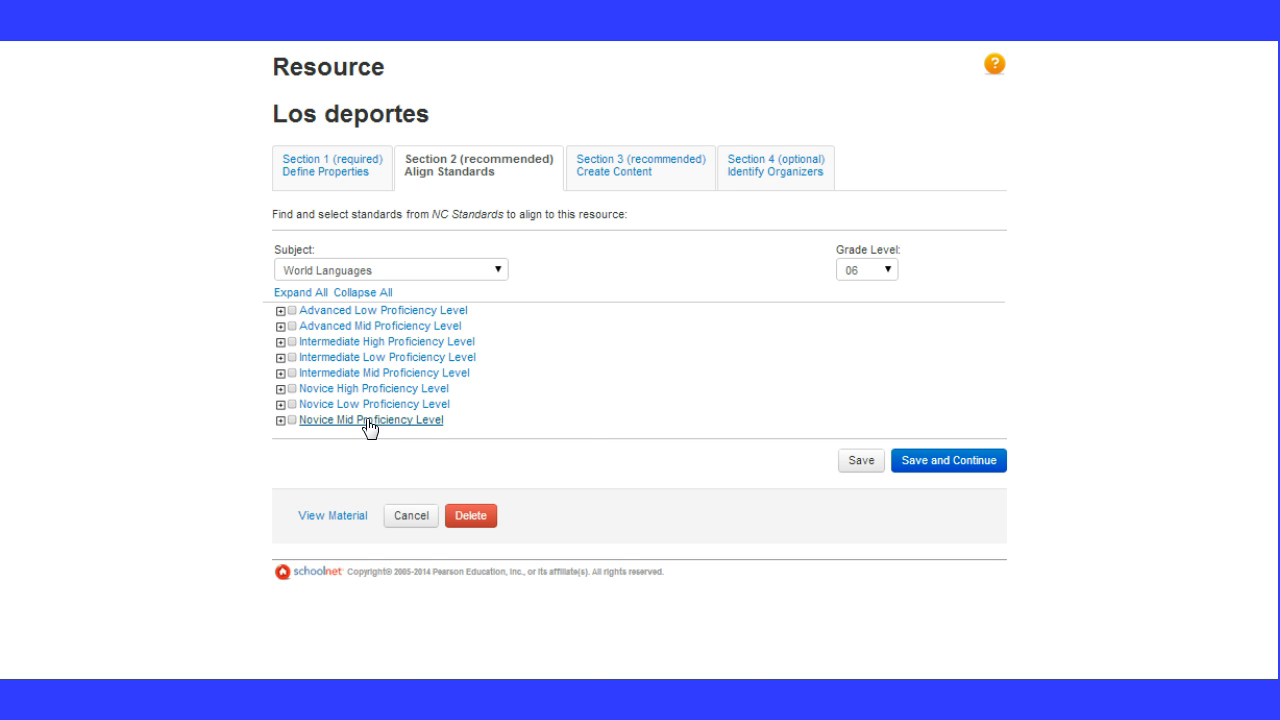
Align the resource to all standards under Novice Low Proficiency Level and look over the expanded list
{"action": "left_click", "coordinate": [368, 405]}
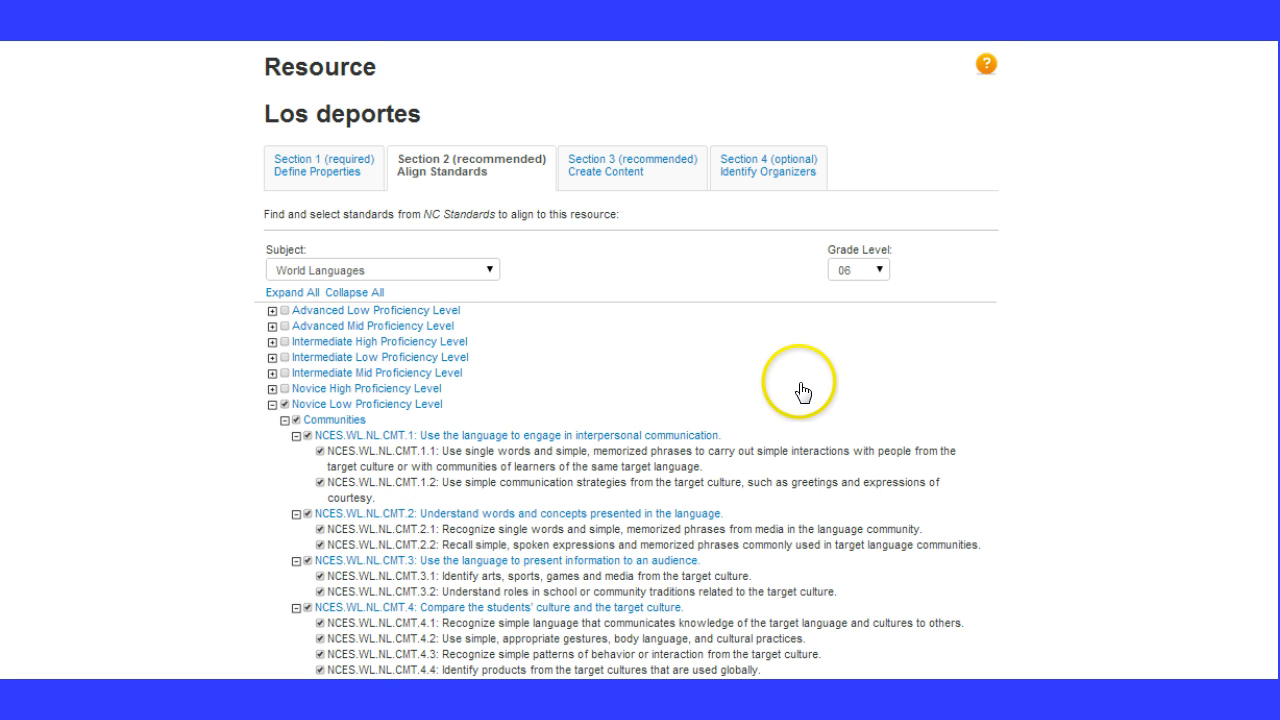
{"action": "scroll", "coordinate": [631, 360], "scroll_direction": "down", "scroll_amount": 1}
{"action": "mouse_move", "coordinate": [1279, 156]}
{"action": "left_mouse_down"}
{"action": "mouse_move", "coordinate": [1279, 281]}
{"action": "mouse_move", "coordinate": [1264, 147]}
{"action": "left_mouse_up"}
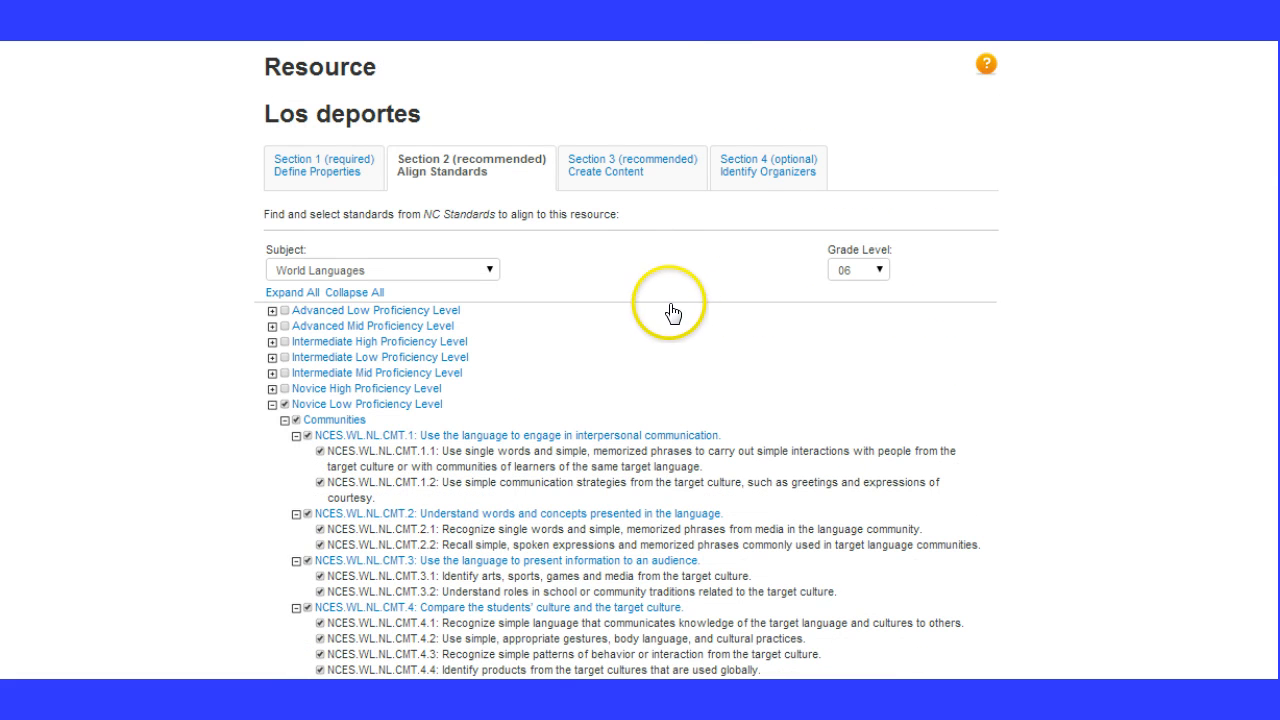
Continue to the Create Content section and set the resource's content format to File
{"action": "left_click", "coordinate": [616, 180]}
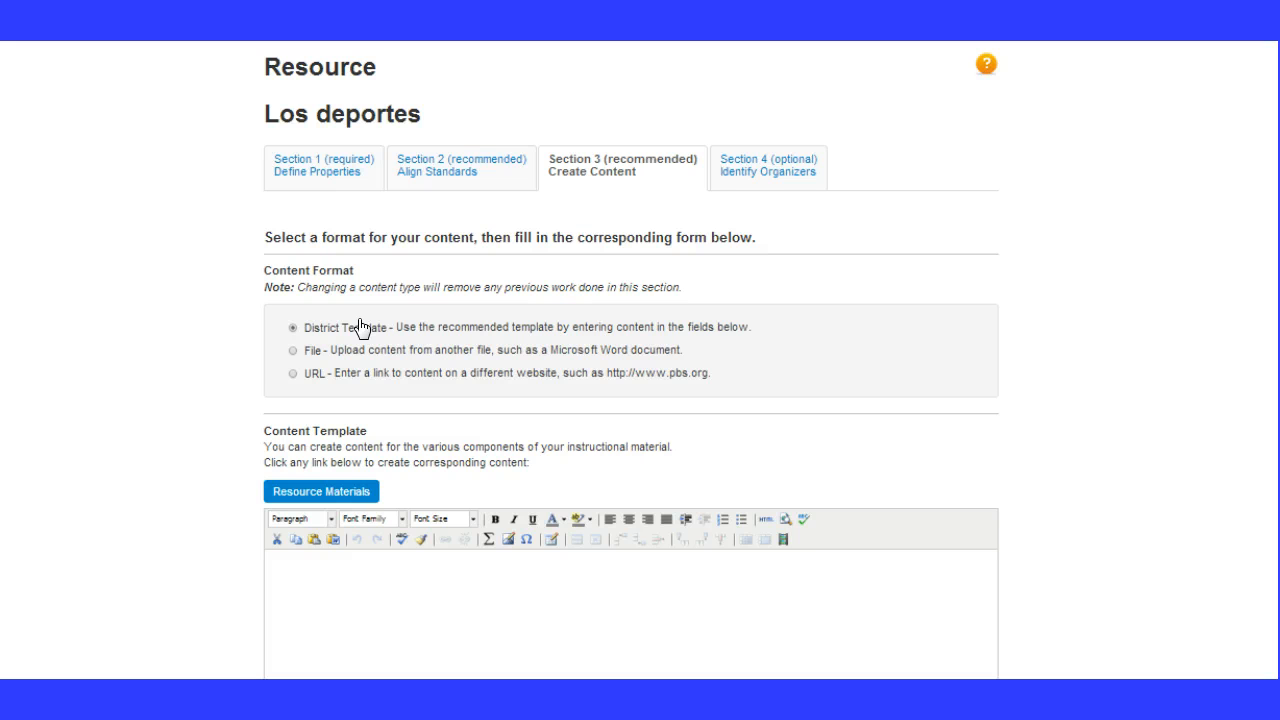
{"action": "left_click", "coordinate": [292, 352]}
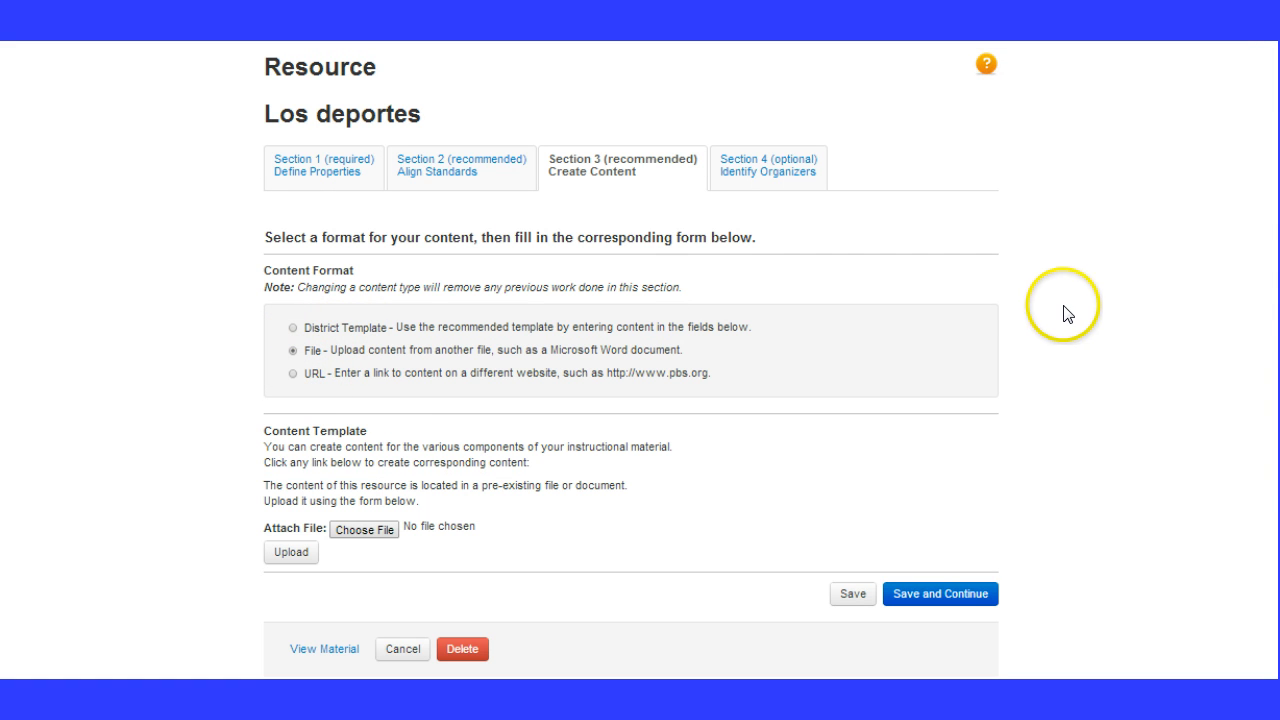
{"action": "scroll", "coordinate": [631, 360], "scroll_direction": "down", "scroll_amount": 1}
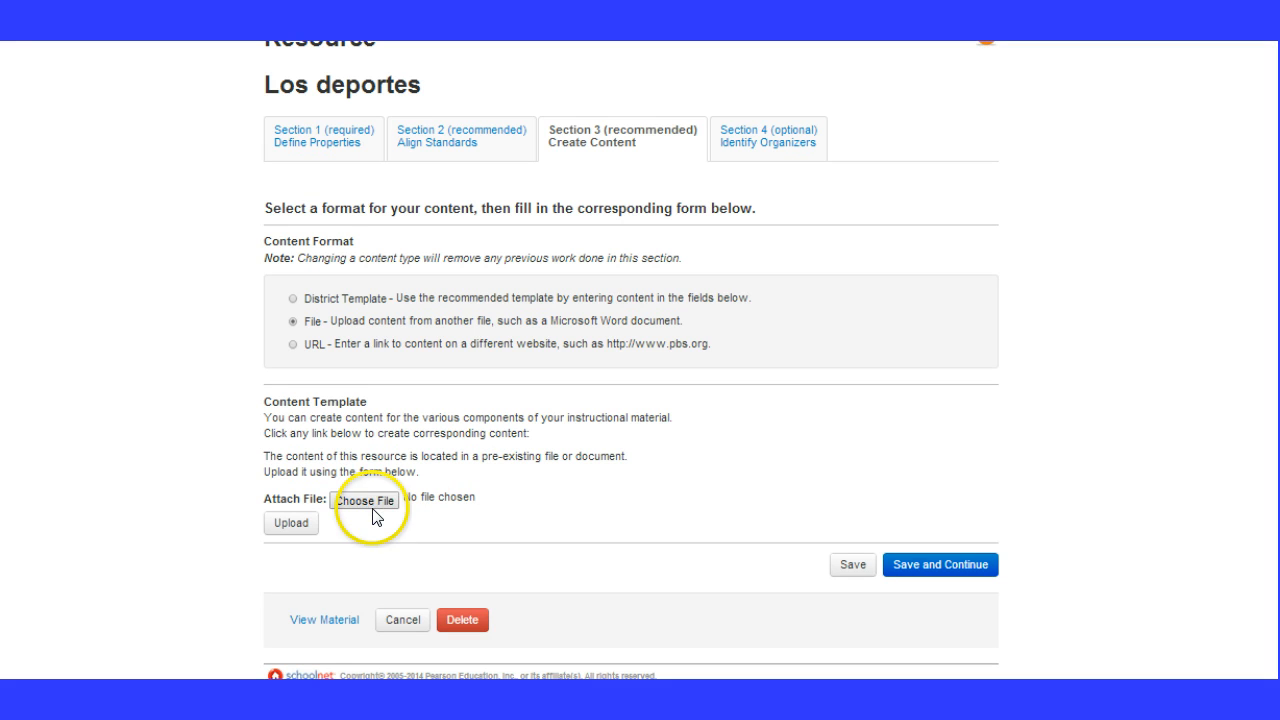
Upload the presentation "Te gusta jugar los deportes" as the resource's content, then save and continue to the Identify Organizers section
{"action": "left_click", "coordinate": [371, 503]}
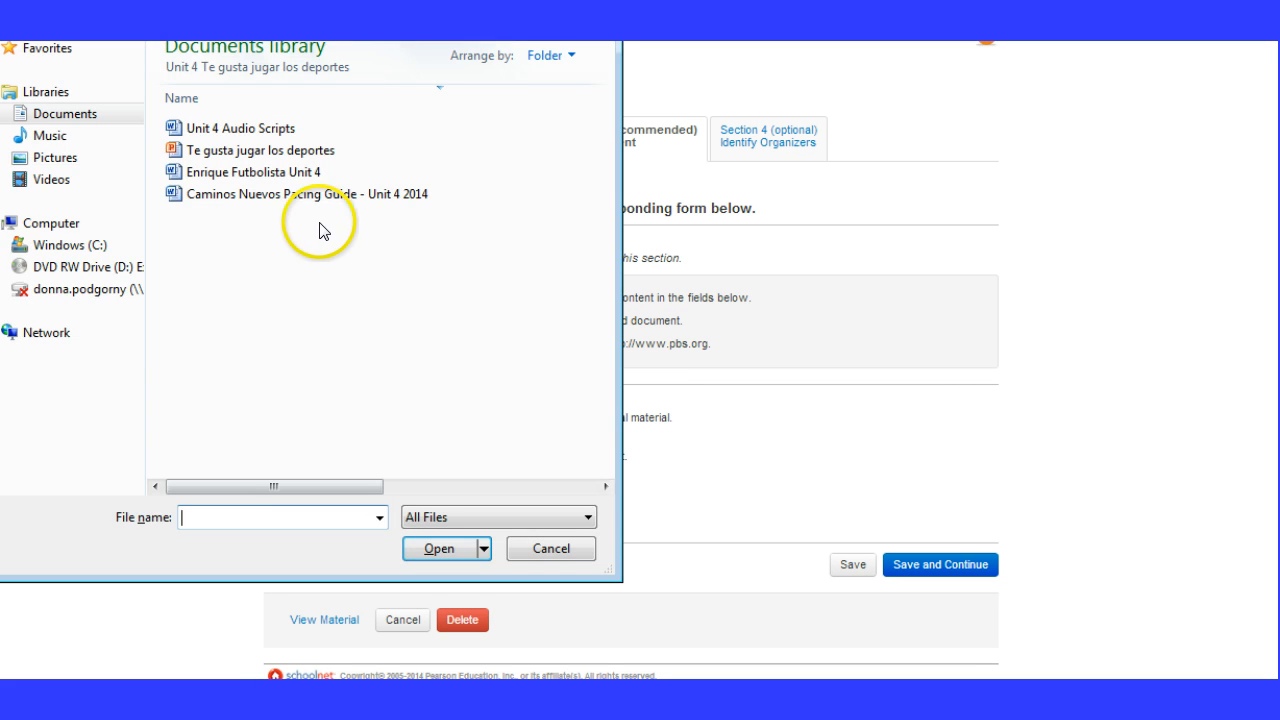
{"action": "left_click", "coordinate": [288, 149]}
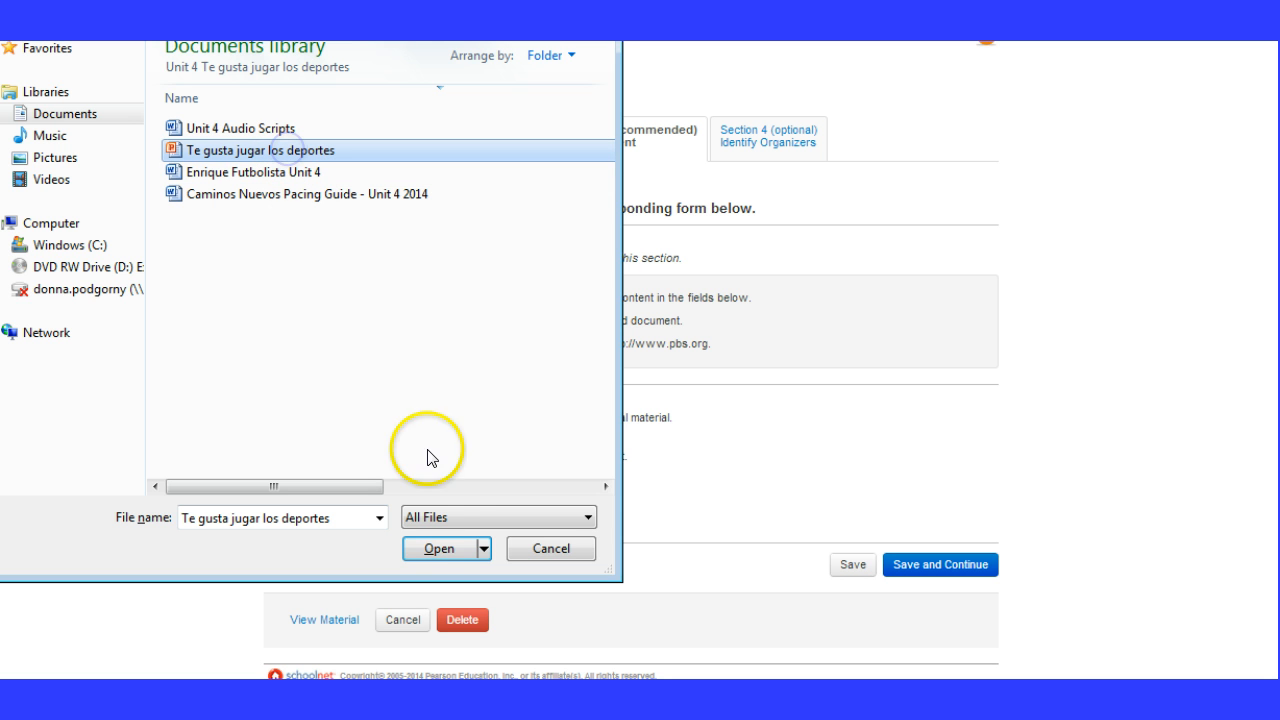
{"action": "left_click", "coordinate": [435, 540]}
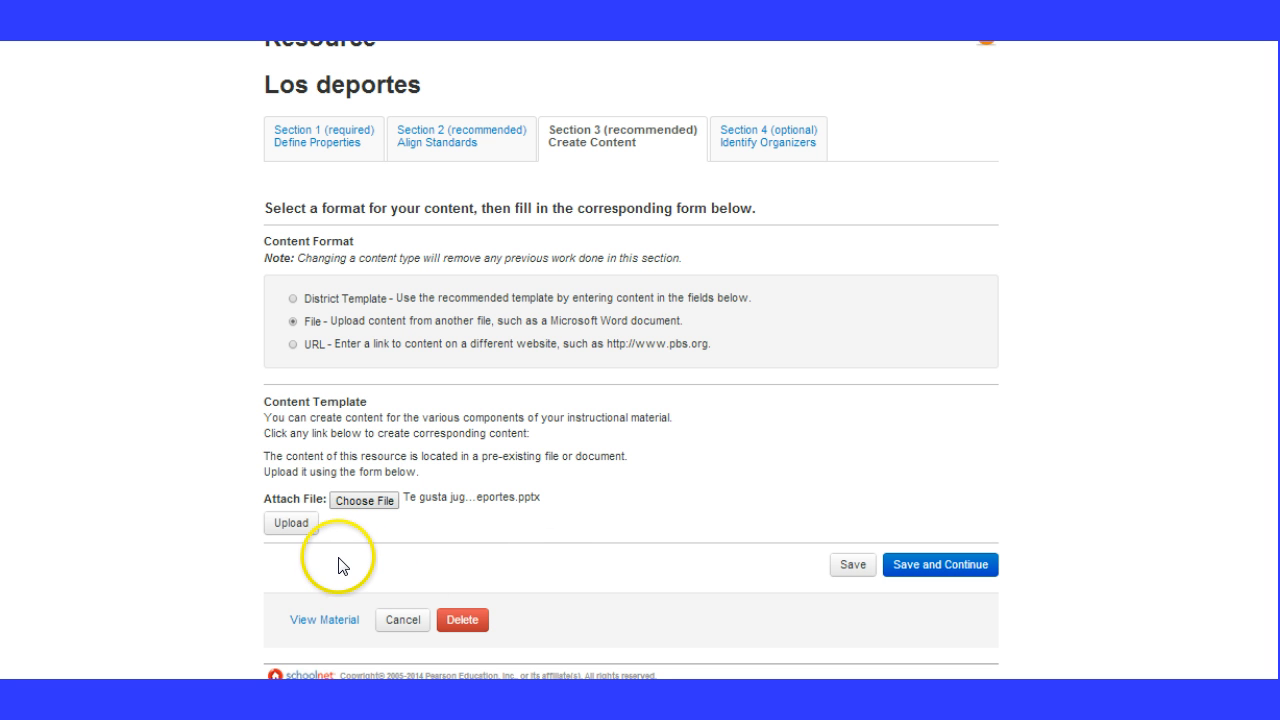
{"action": "left_click", "coordinate": [309, 527]}
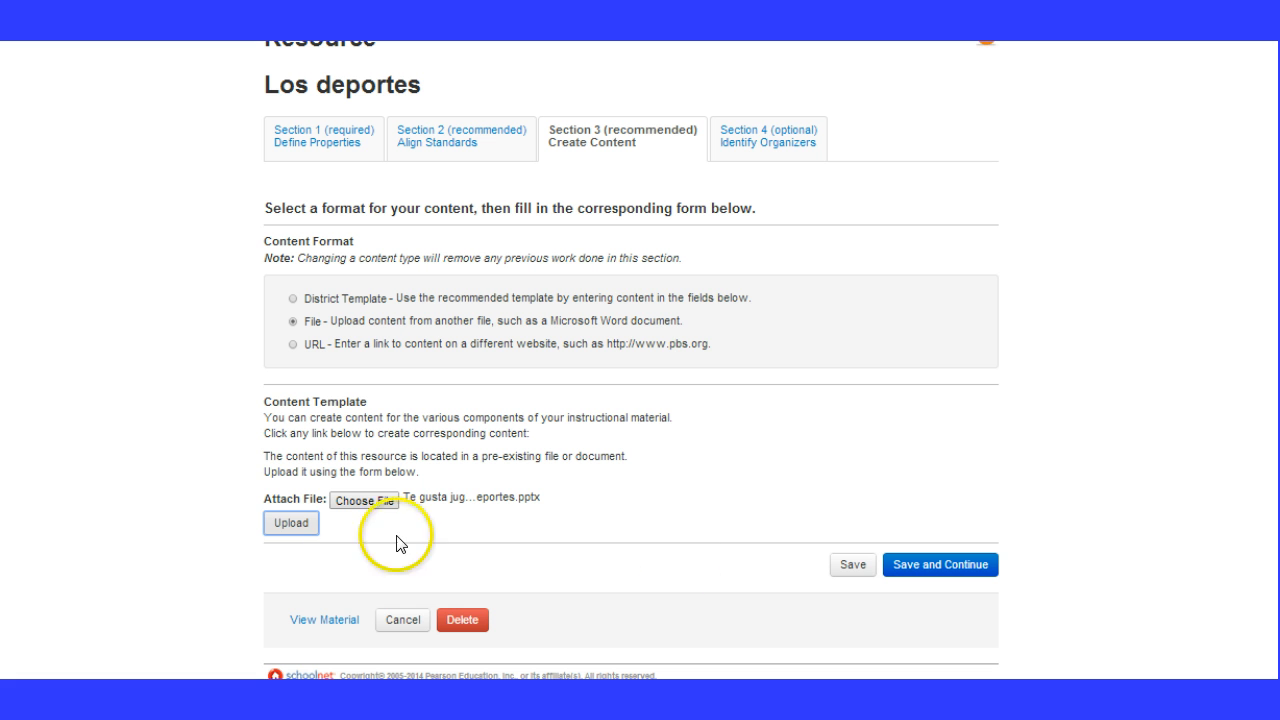
{"action": "left_click", "coordinate": [905, 573]}
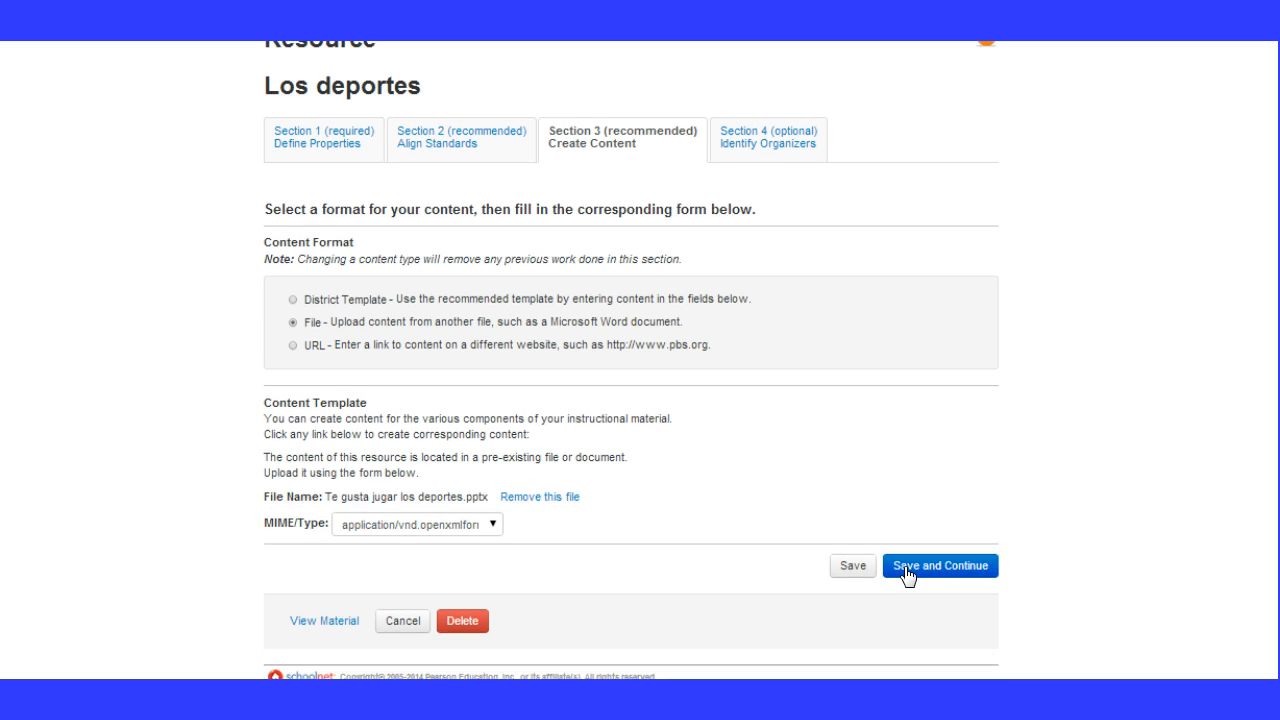
{"action": "left_click", "coordinate": [910, 574]}
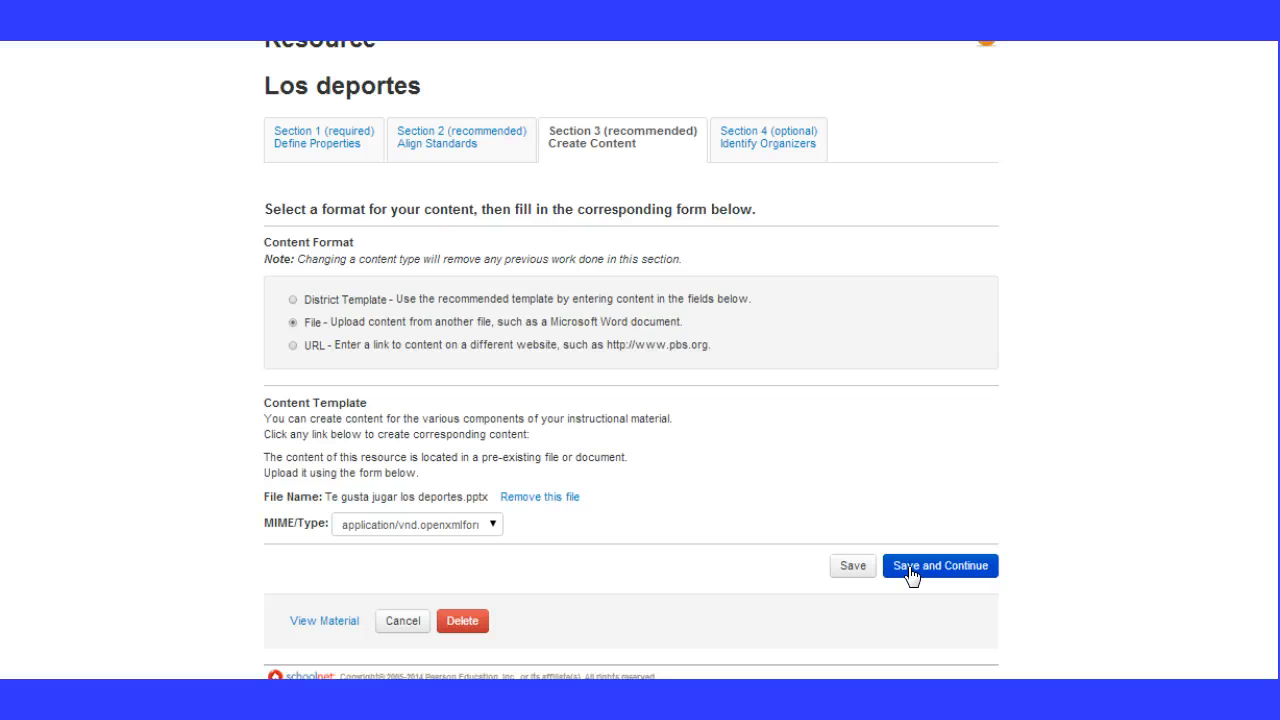
{"action": "left_click", "coordinate": [910, 574]}
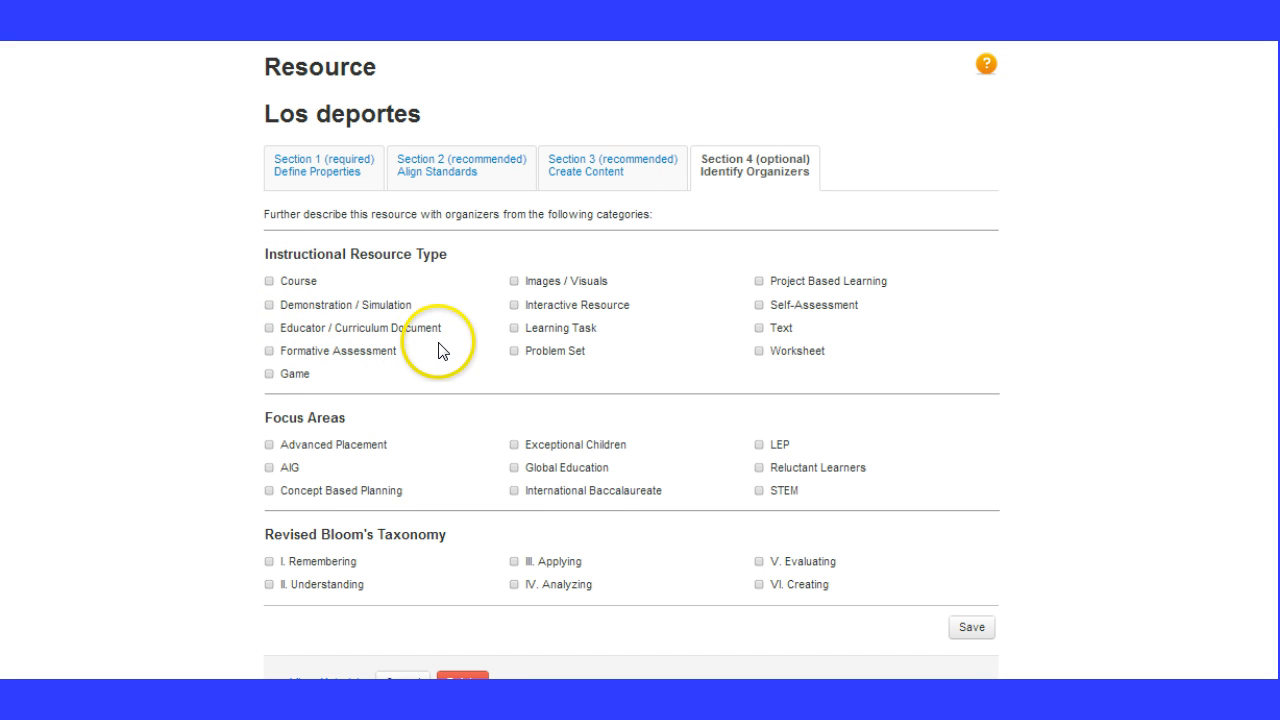
Tag the resource as Images / Visuals with Bloom's levels Remembering and Understanding, then save the organizers
{"action": "left_click", "coordinate": [514, 285]}
{"action": "left_click", "coordinate": [514, 282]}
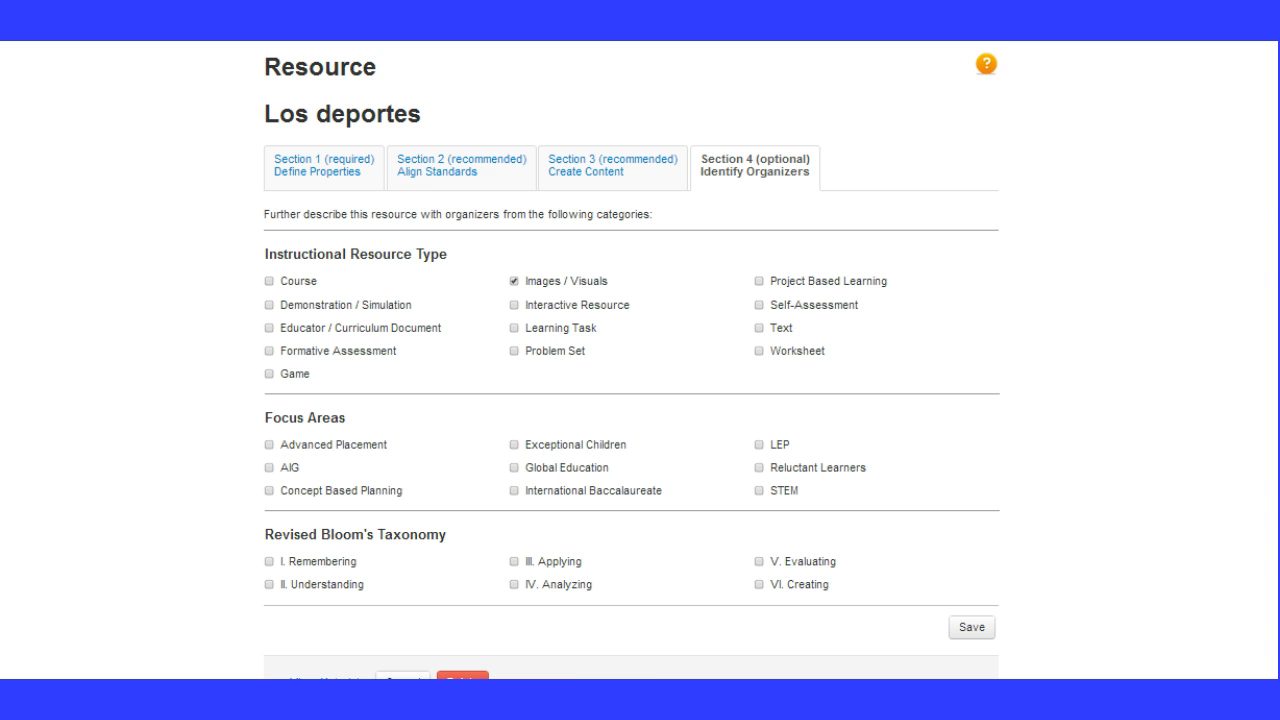
{"action": "scroll", "coordinate": [631, 360], "scroll_direction": "down", "scroll_amount": 1}
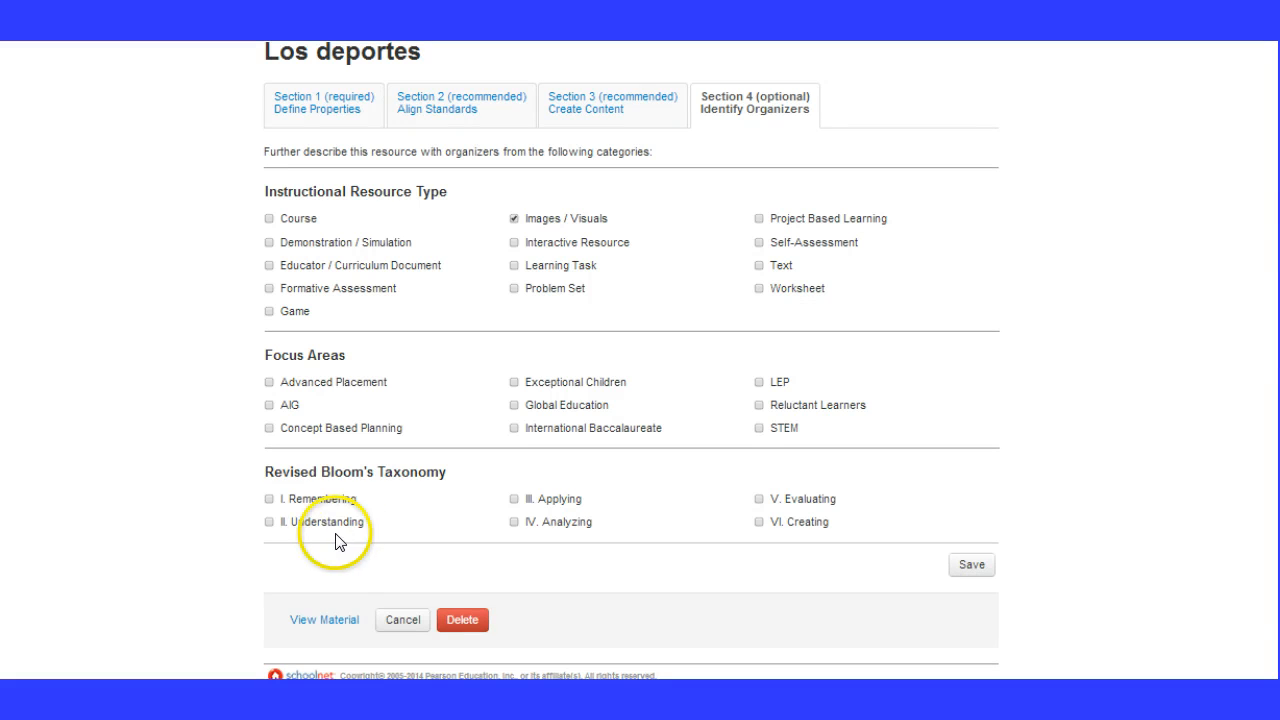
{"action": "left_click", "coordinate": [270, 499]}
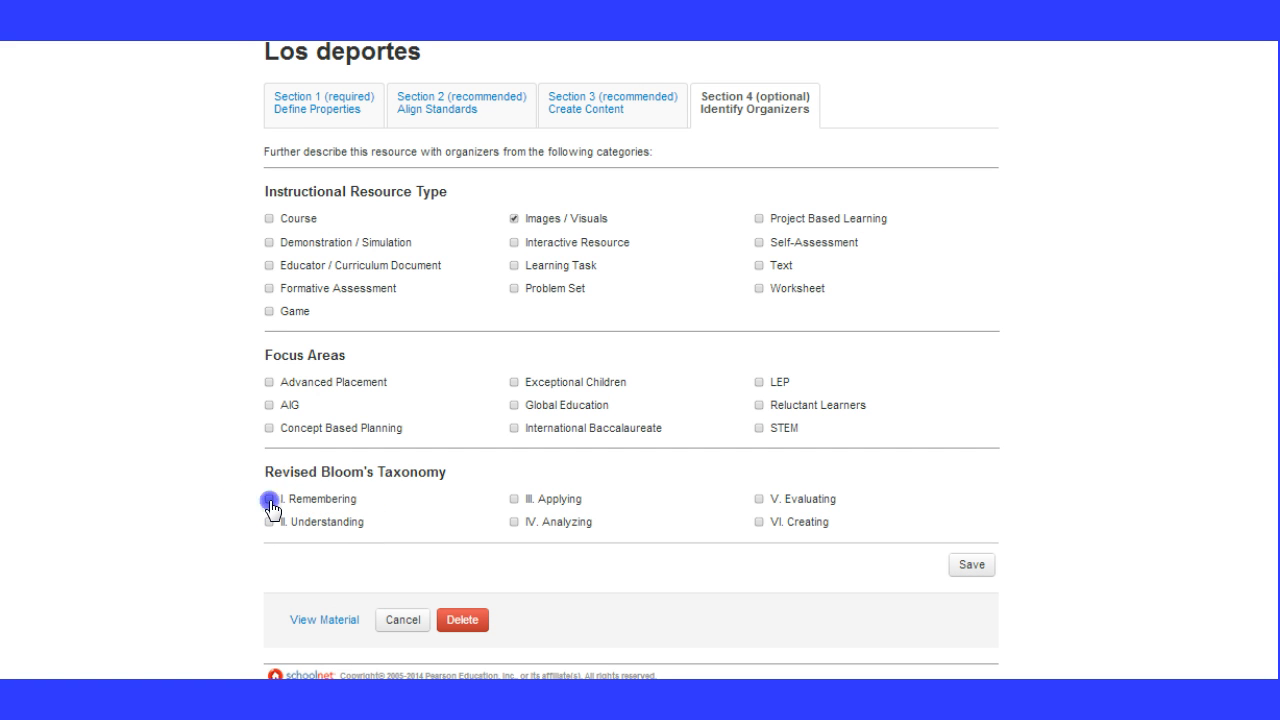
{"action": "left_click", "coordinate": [270, 522]}
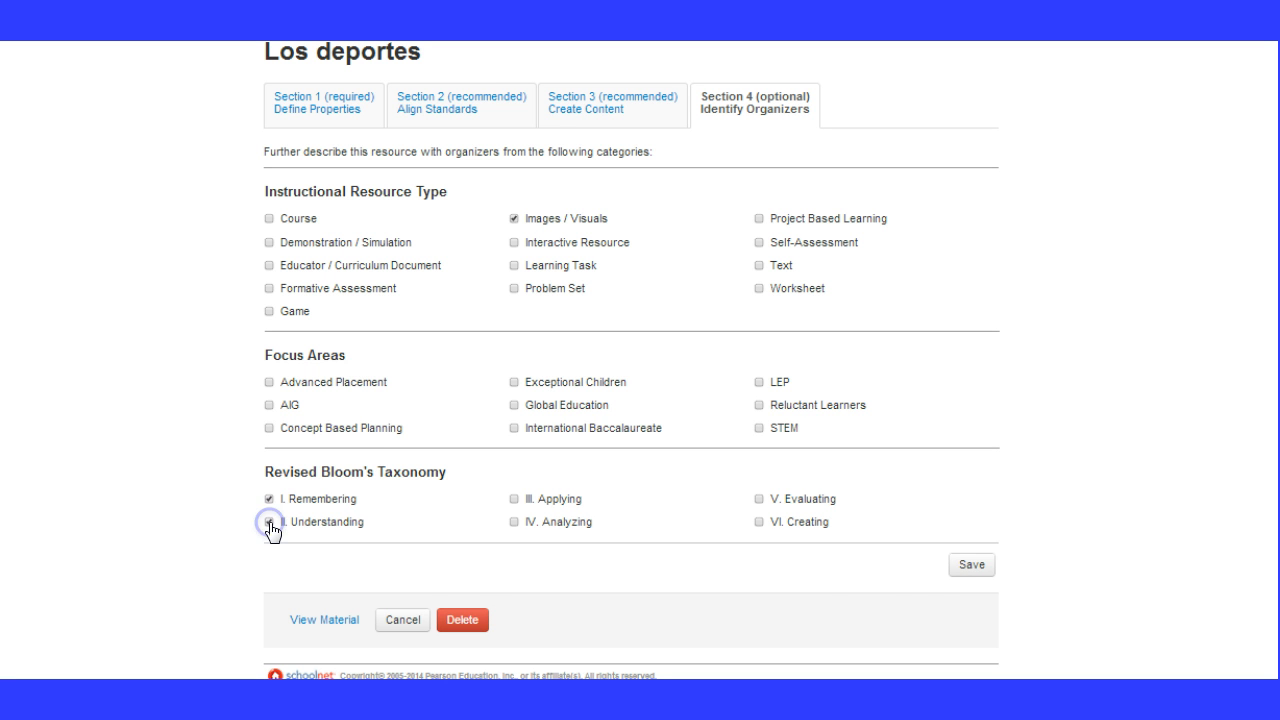
{"action": "left_click", "coordinate": [969, 578]}
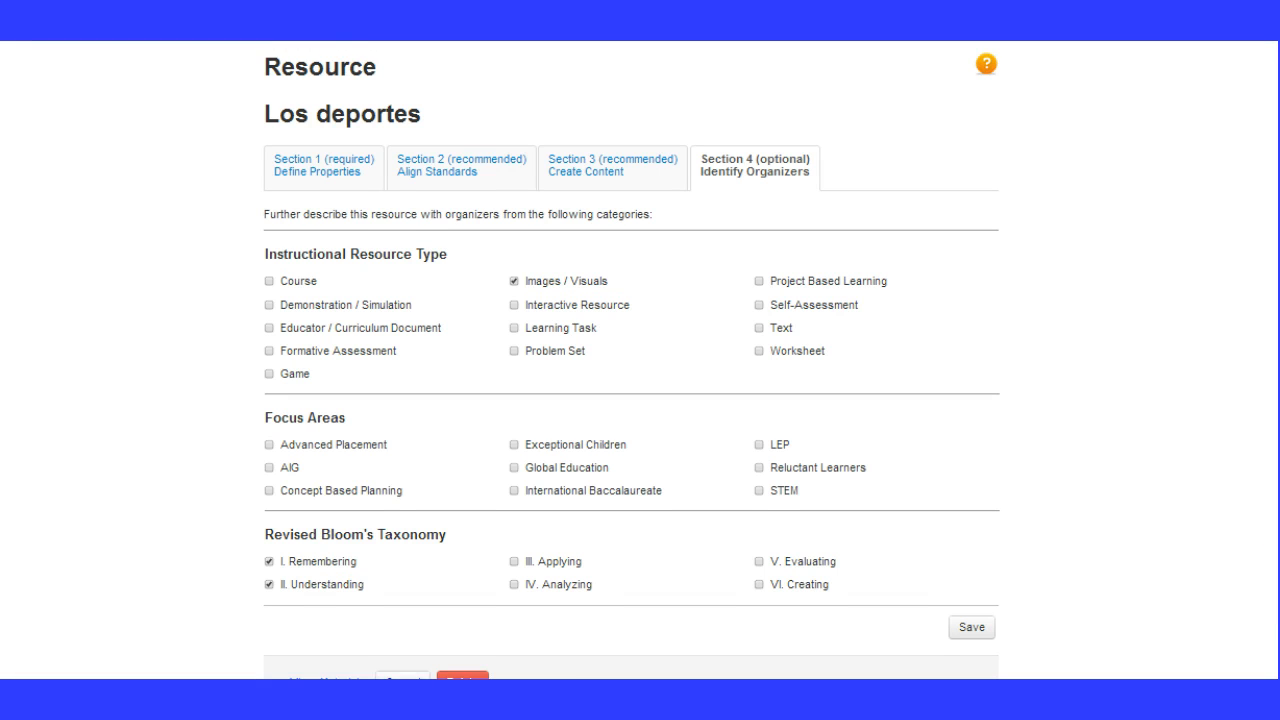
View the finished "Los deportes" material and review its properties, attached content and aligned standards
{"action": "scroll", "coordinate": [640, 360], "scroll_direction": "down", "scroll_amount": 1}
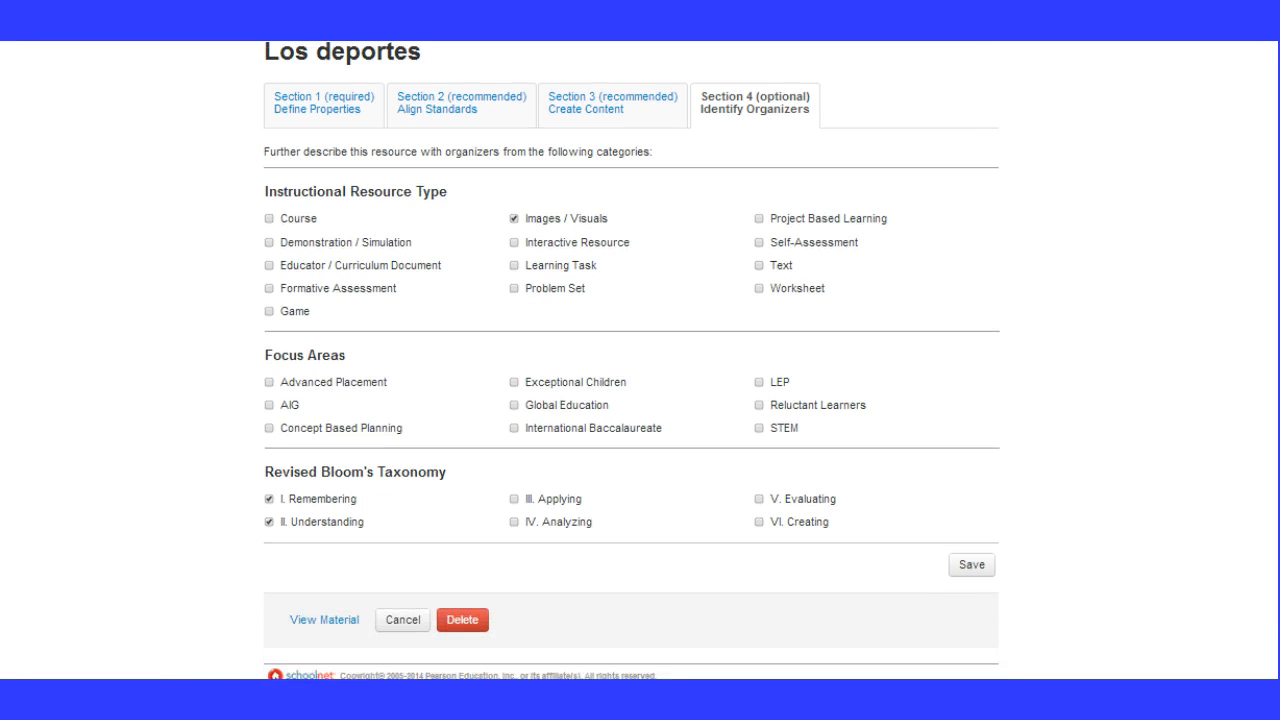
{"action": "left_click", "coordinate": [338, 621]}
{"action": "left_click", "coordinate": [340, 620]}
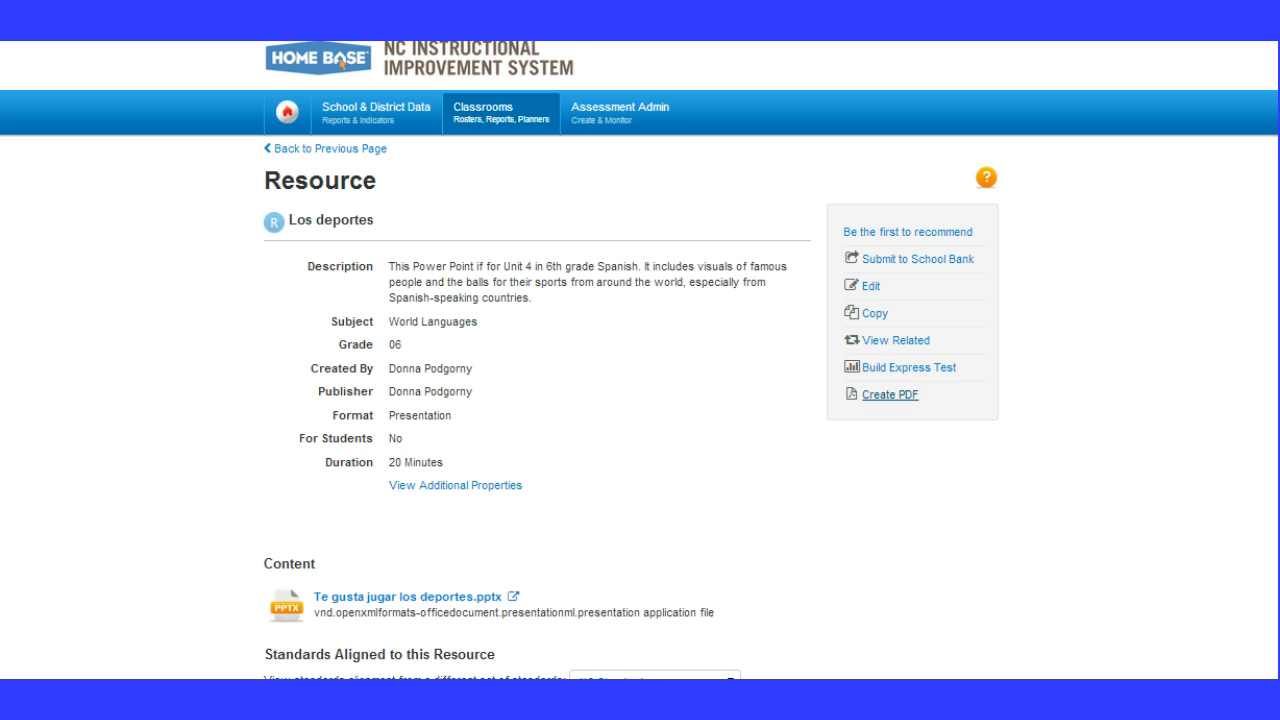
{"action": "scroll", "coordinate": [640, 360], "scroll_direction": "down", "scroll_amount": 3}
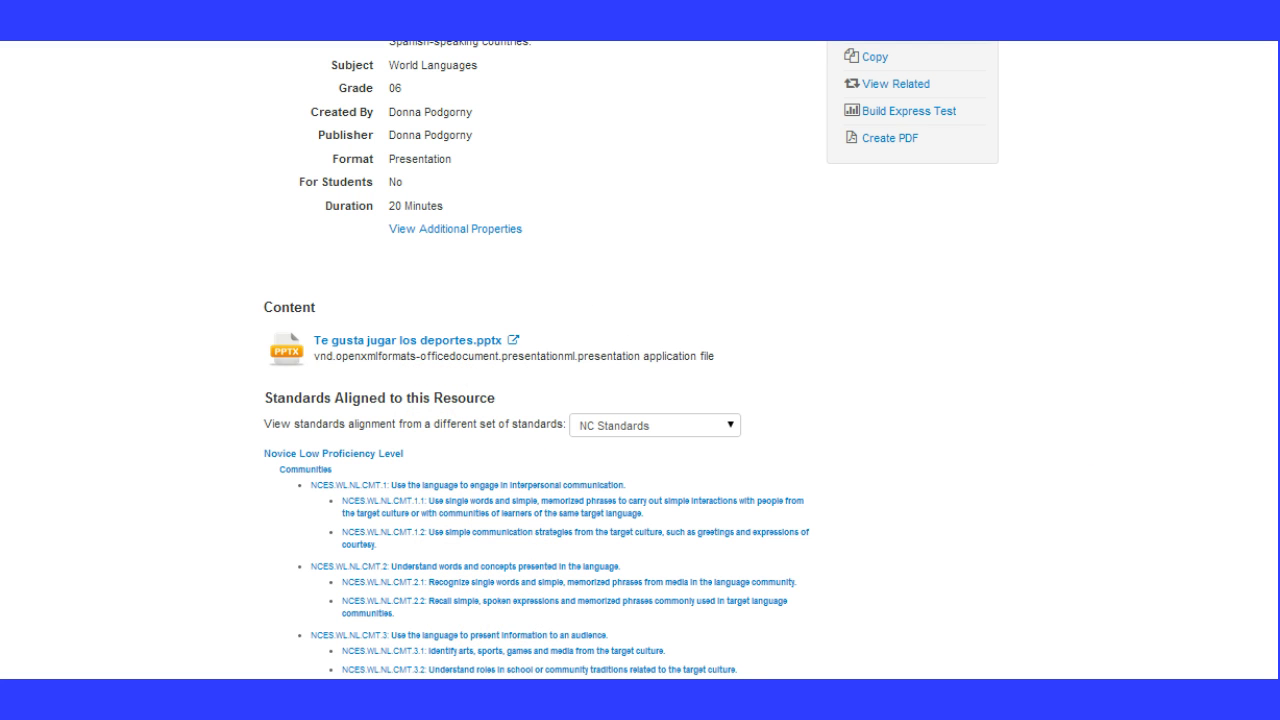
{"action": "left_click_drag", "start_coordinate": [1278, 185], "coordinate": [1237, 107]}
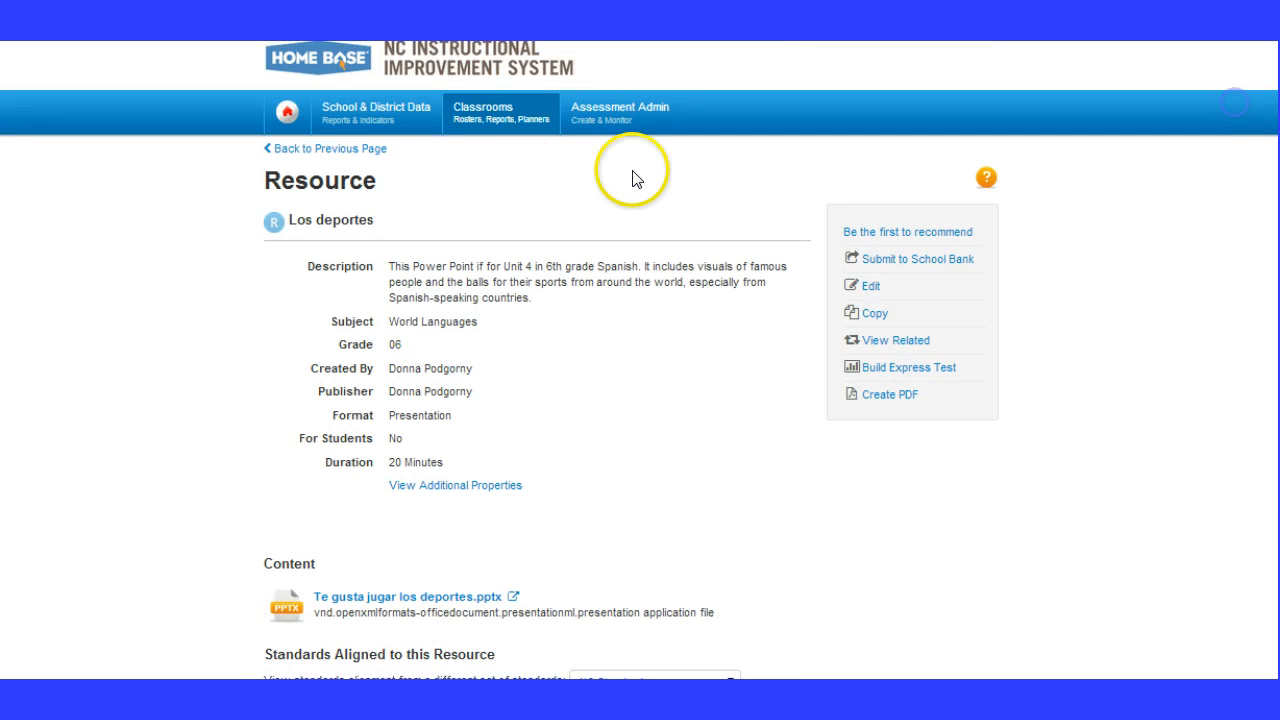
Look up the "Los deportes" resource in My Materials, then return to the Instructional Materials page
{"action": "mouse_move", "coordinate": [488, 125]}
{"action": "left_click", "coordinate": [545, 212]}
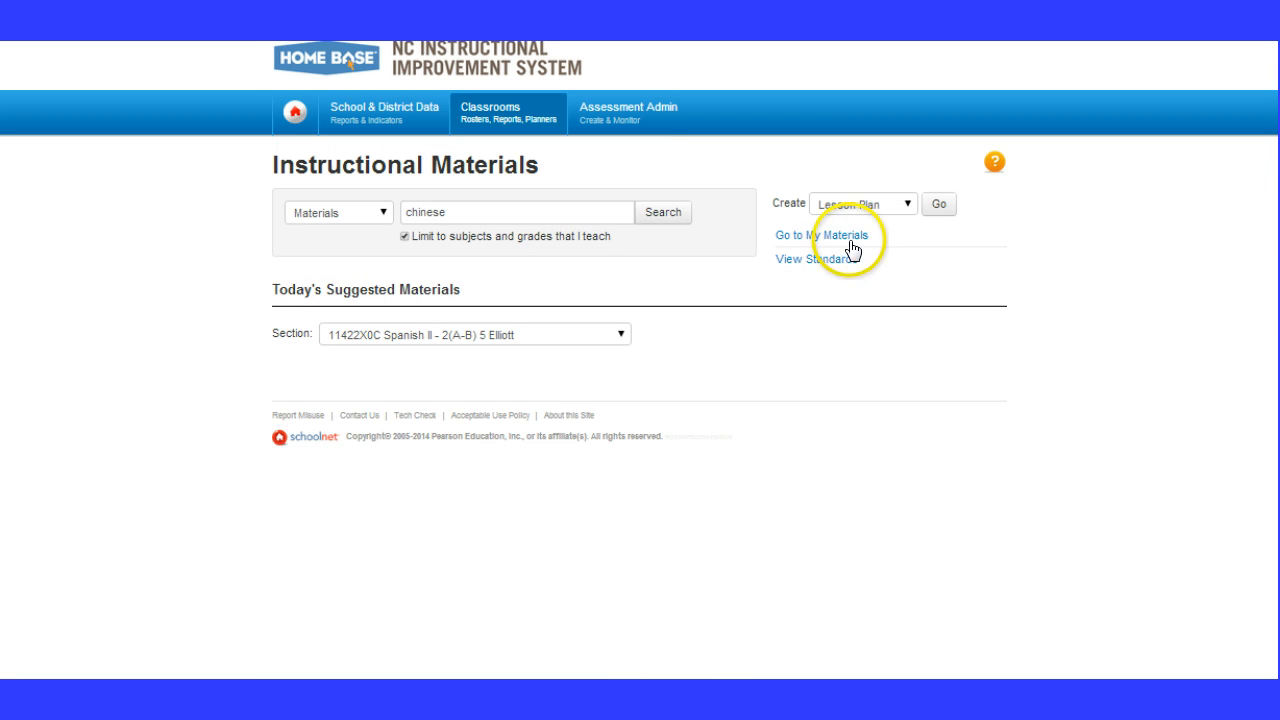
{"action": "left_click", "coordinate": [849, 242]}
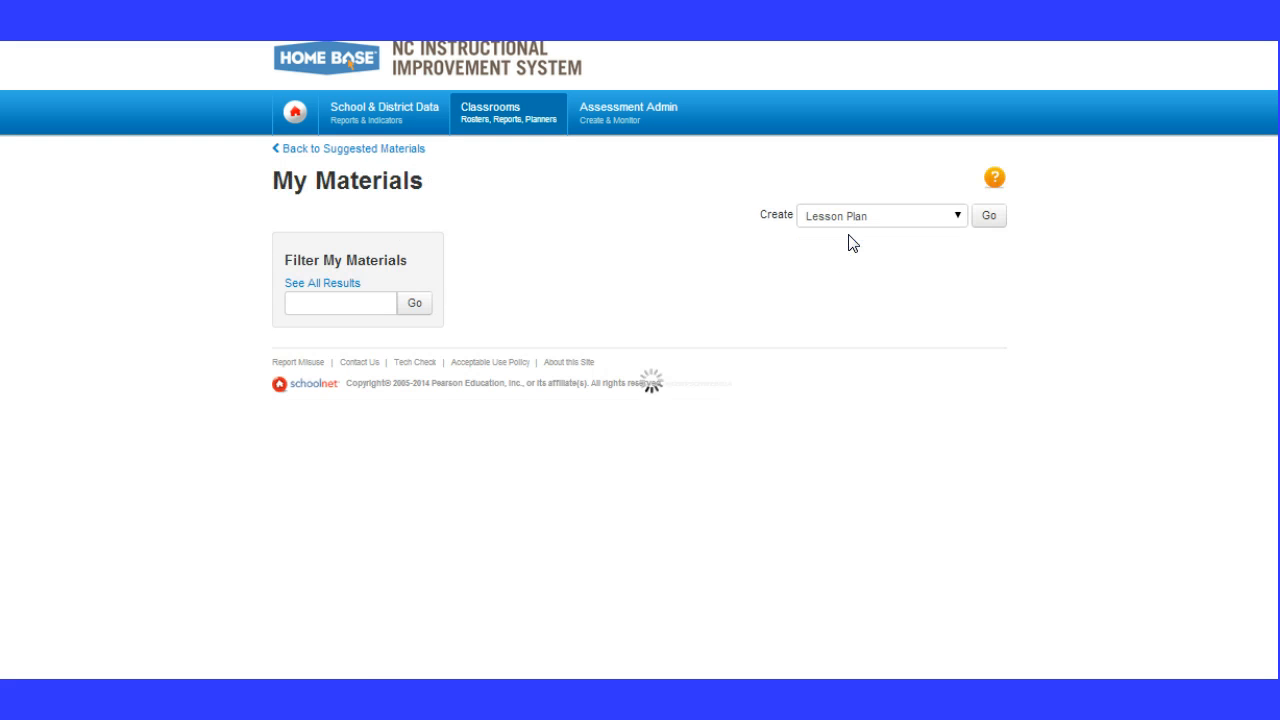
{"action": "left_click", "coordinate": [725, 251]}
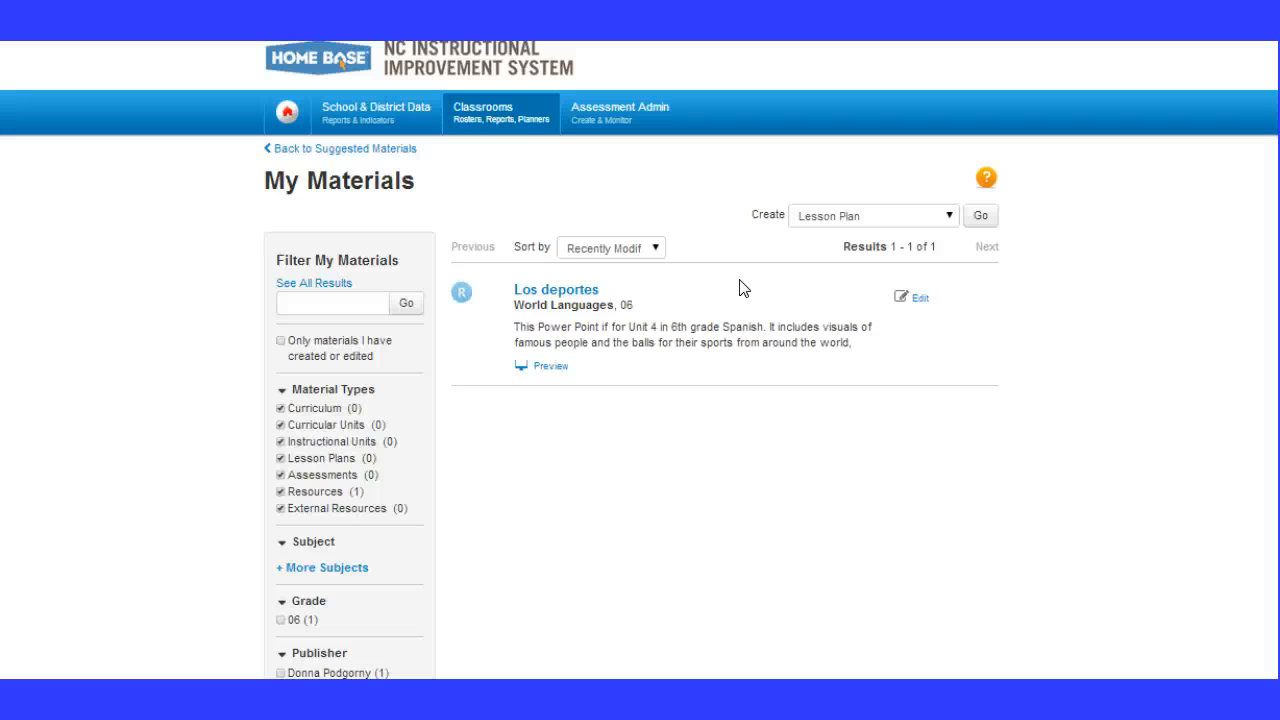
{"action": "left_click", "coordinate": [709, 425]}
{"action": "left_click", "coordinate": [696, 523]}
{"action": "key", "text": "alt+Left"}
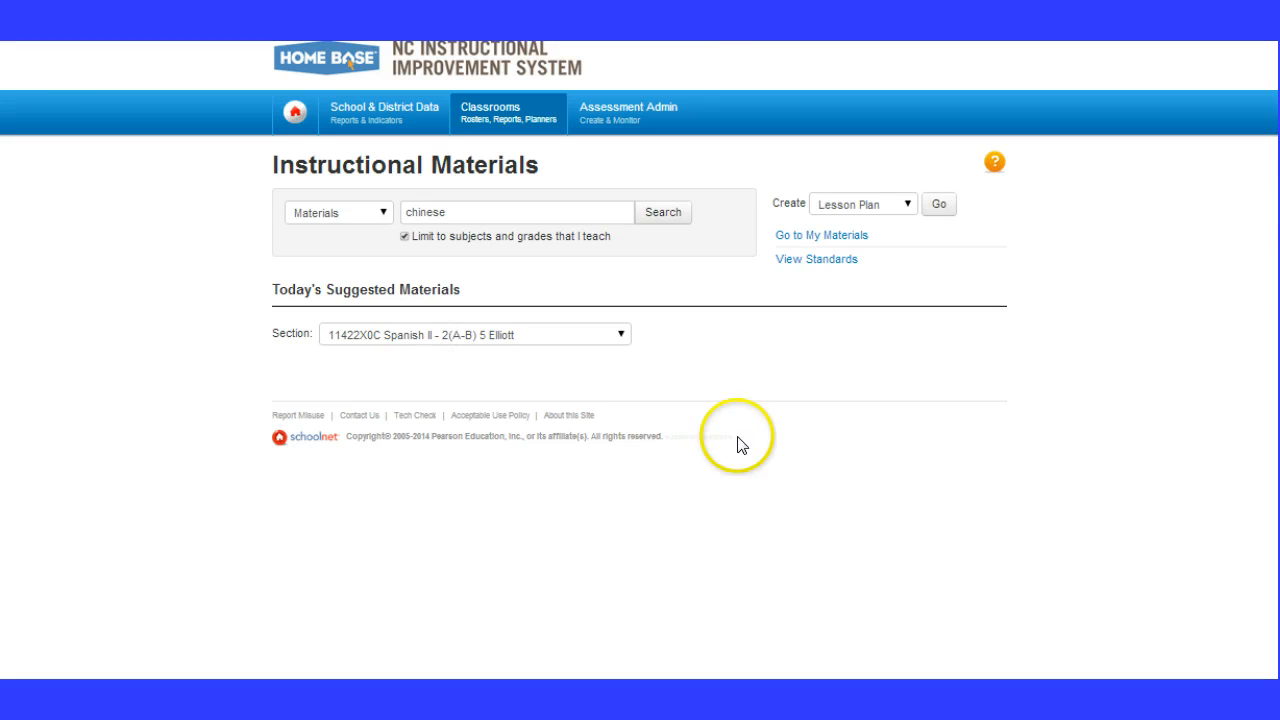